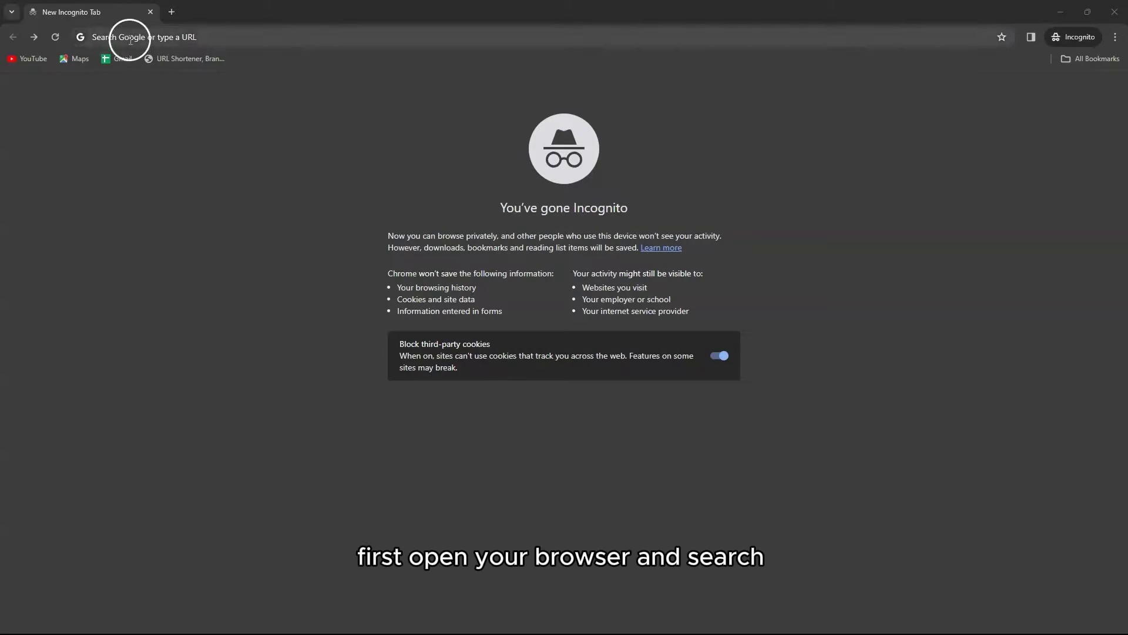
{"action": "type", "text": "www."}
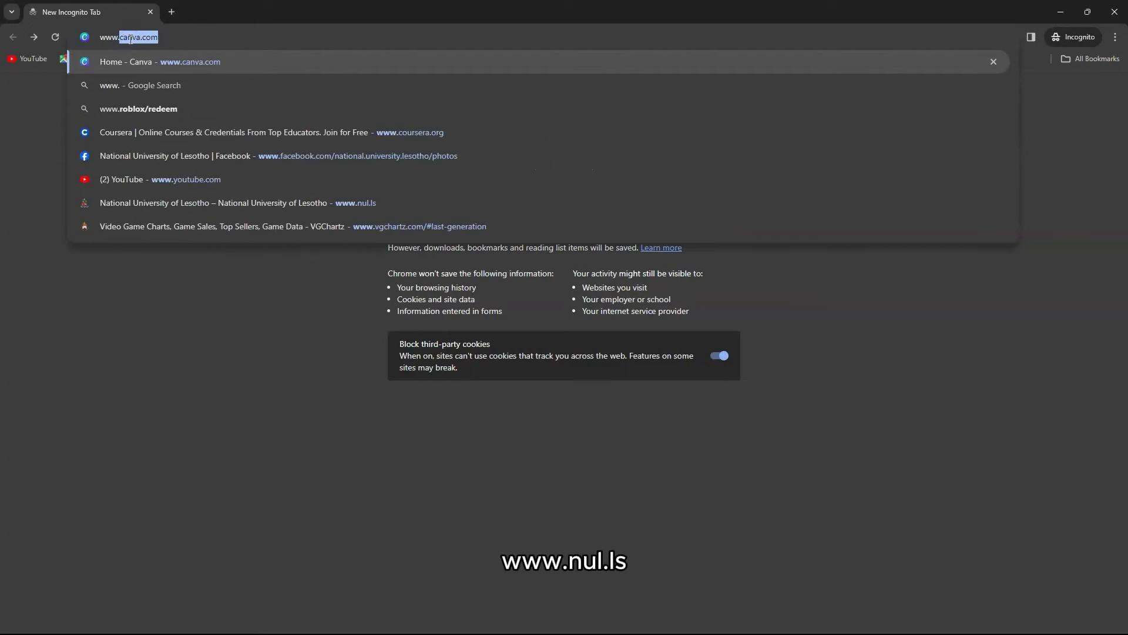
{"action": "type", "text": "nul.ls"}
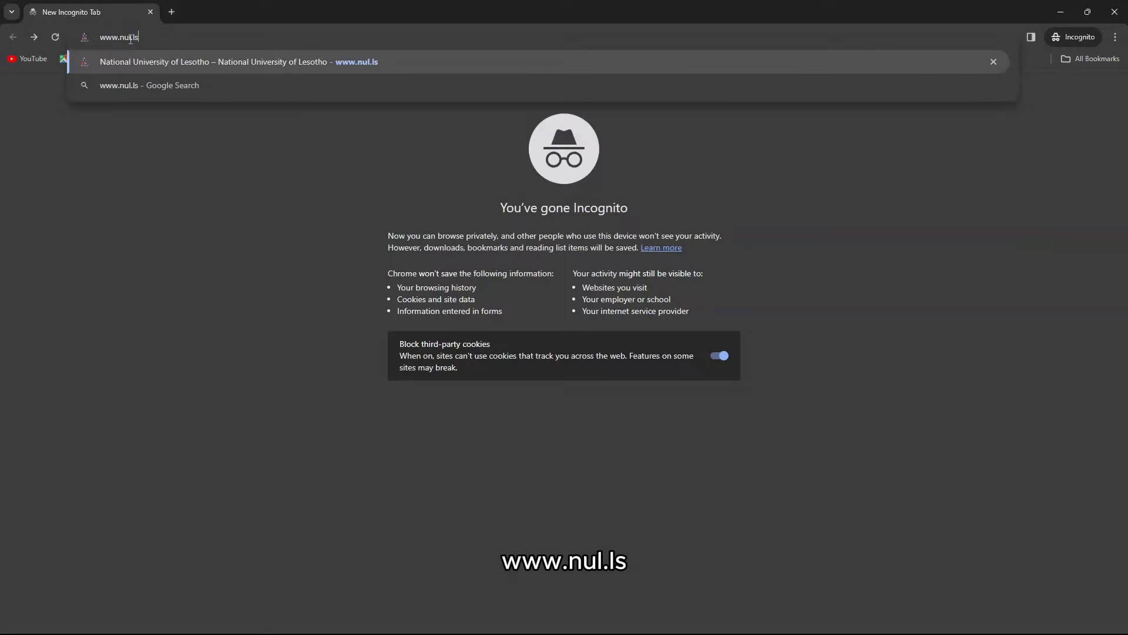
{"action": "key", "text": "Return"}
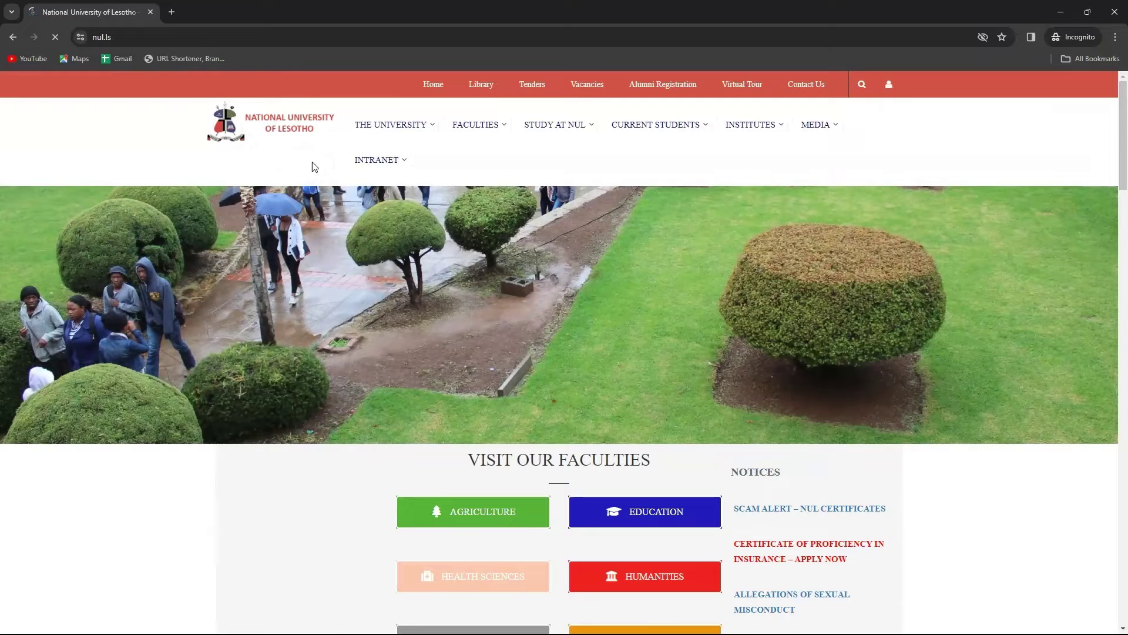
{"action": "mouse_move", "coordinate": [352, 169]}
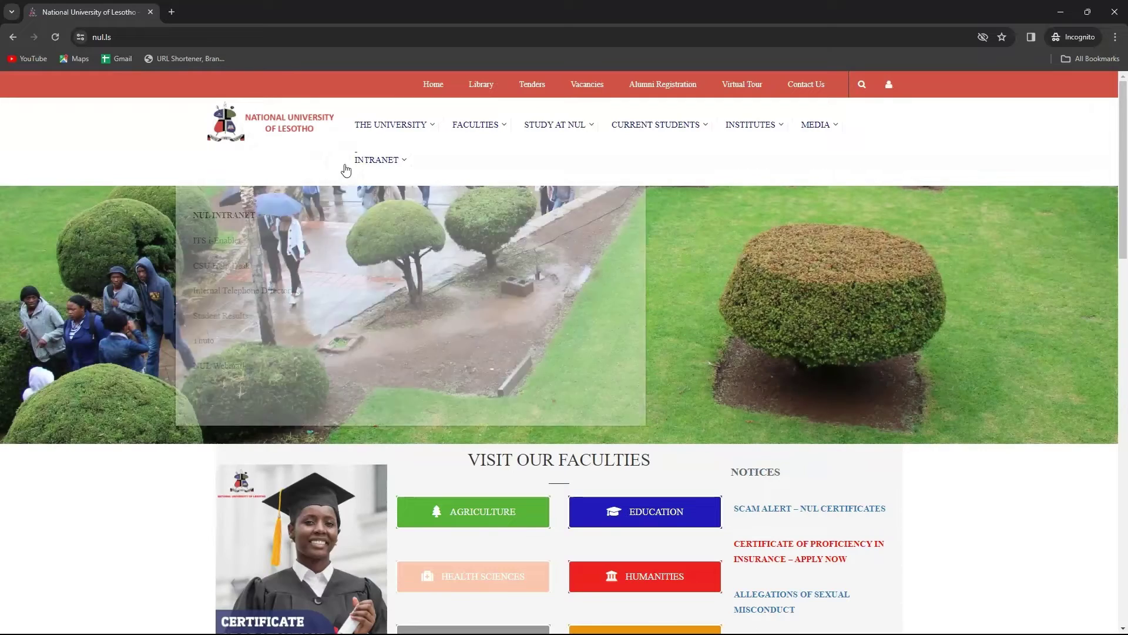
{"action": "left_click", "coordinate": [235, 242]}
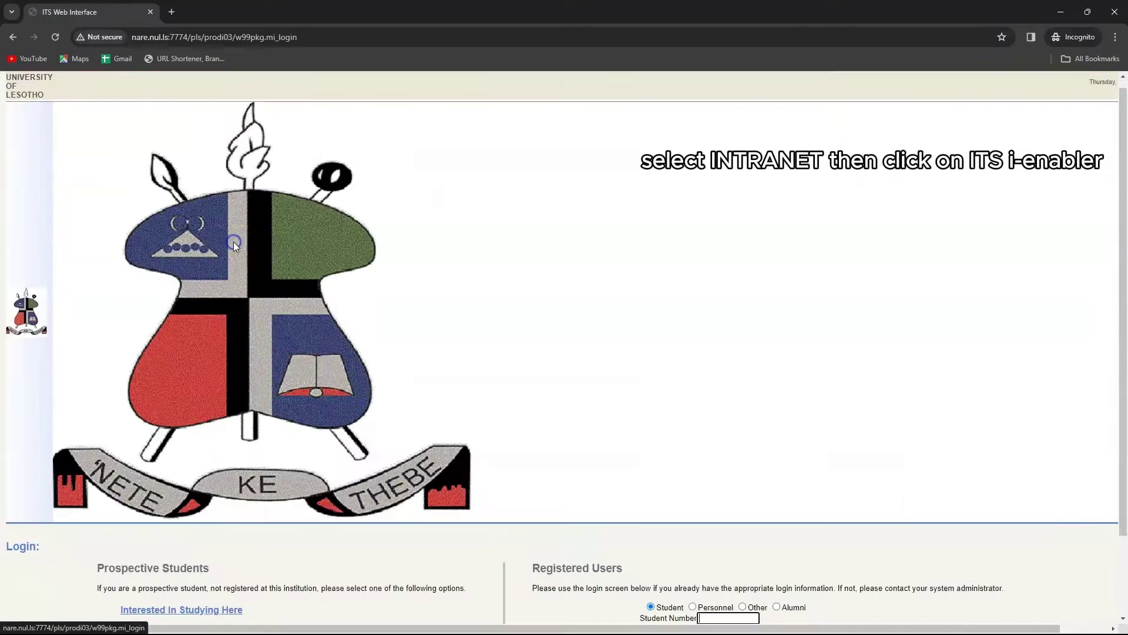
{"action": "scroll", "coordinate": [266, 422], "scroll_direction": "down", "scroll_amount": 3}
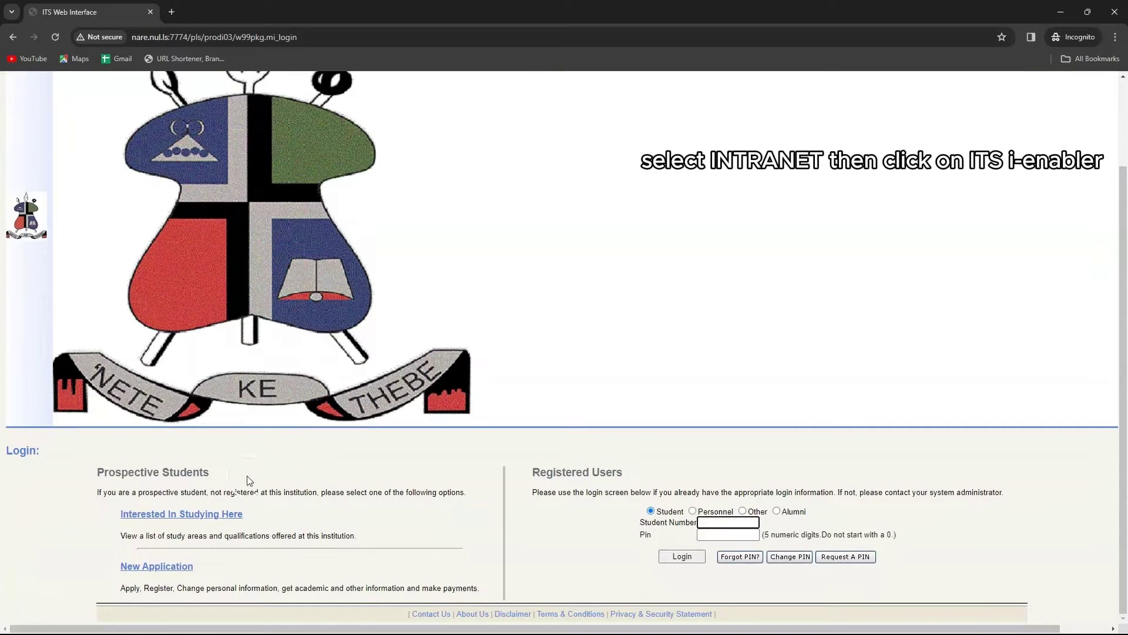
Fill the new biographical form with title MS, initials, first names and Mat Type LGCSE, then save.
{"action": "left_click", "coordinate": [188, 564]}
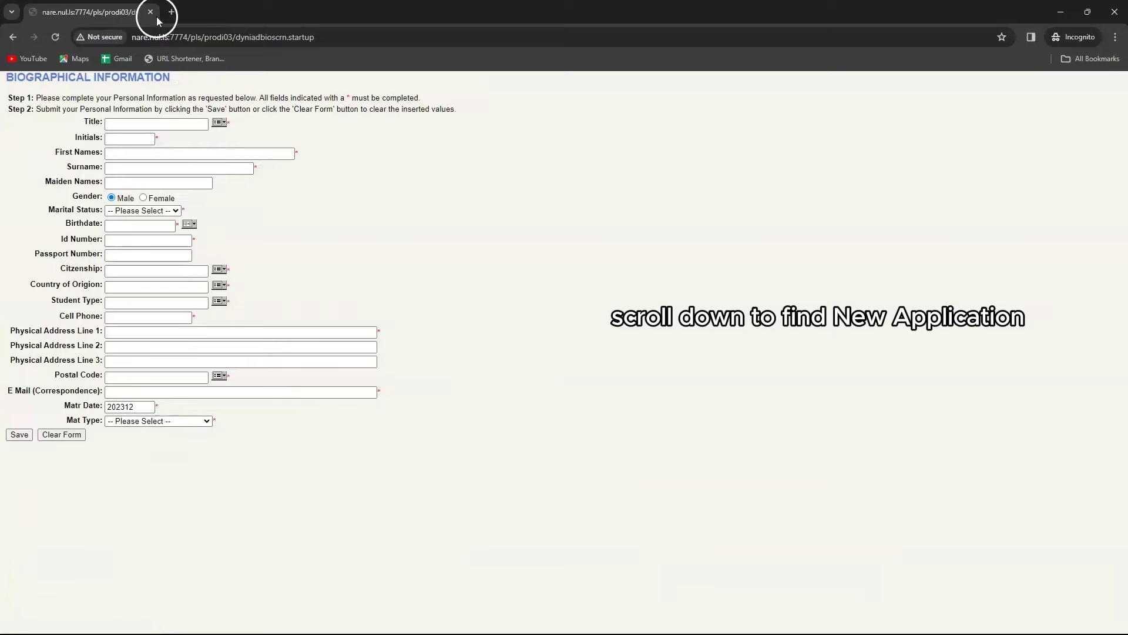
{"action": "left_click", "coordinate": [224, 125]}
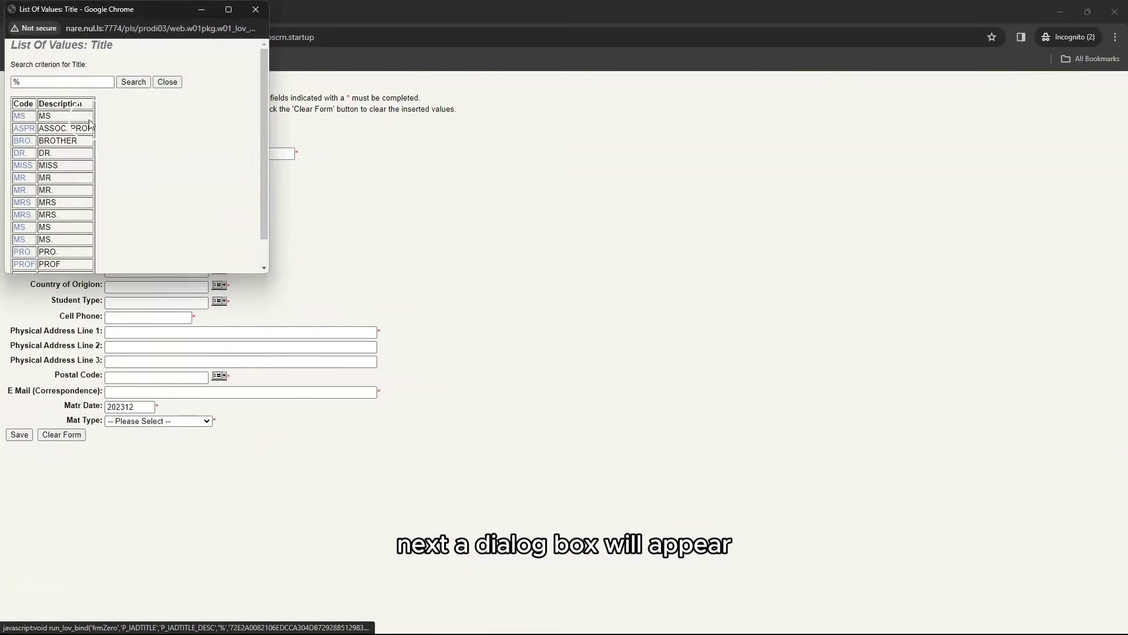
{"action": "left_click", "coordinate": [22, 115]}
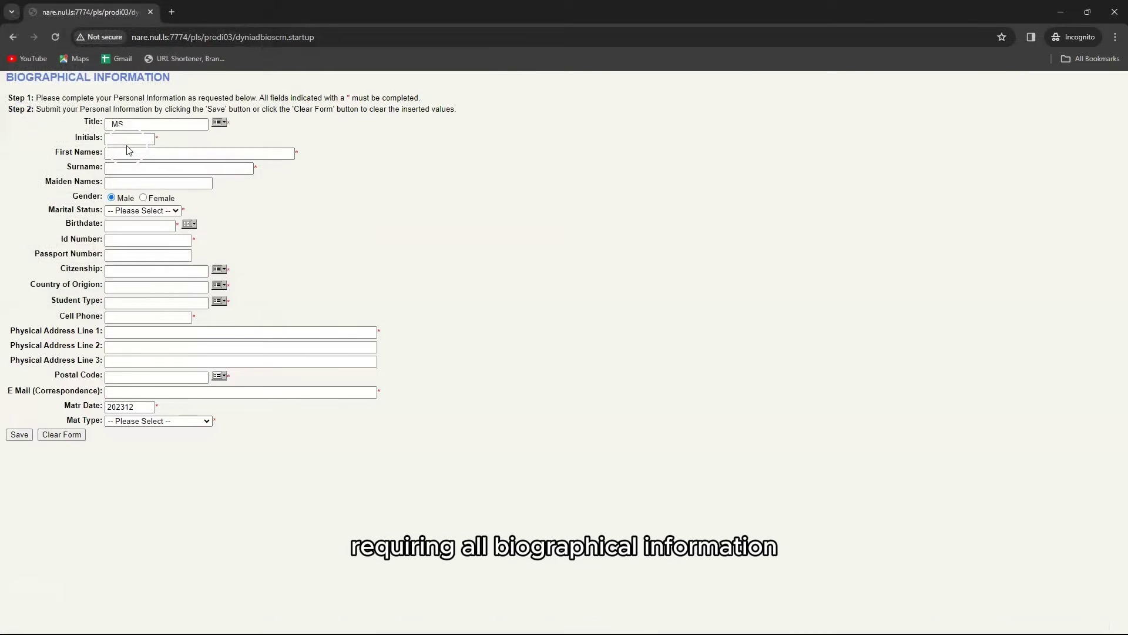
{"action": "left_click", "coordinate": [127, 139]}
{"action": "type", "text": "MM"}
{"action": "left_click", "coordinate": [133, 154]}
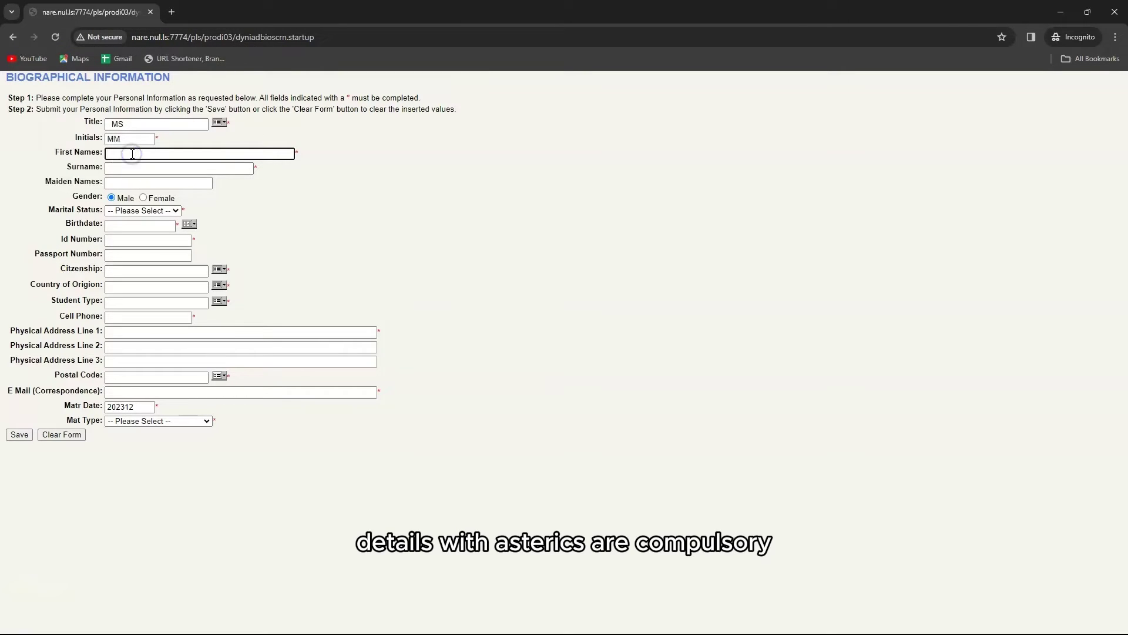
{"action": "type", "text": "MA"}
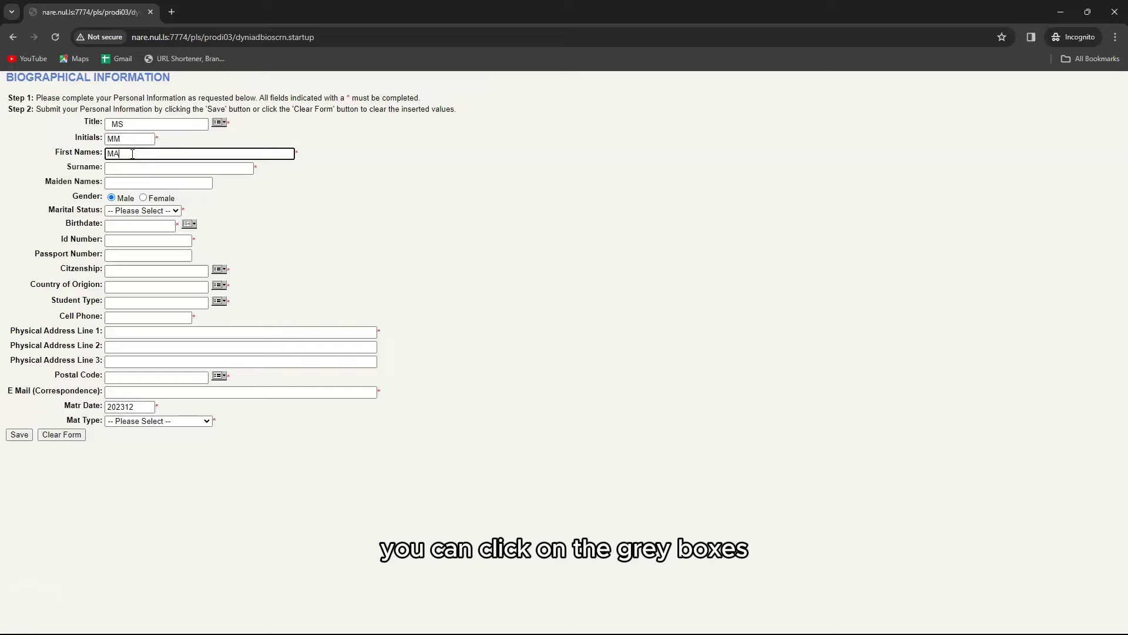
{"action": "type", "text": "PITSO"}
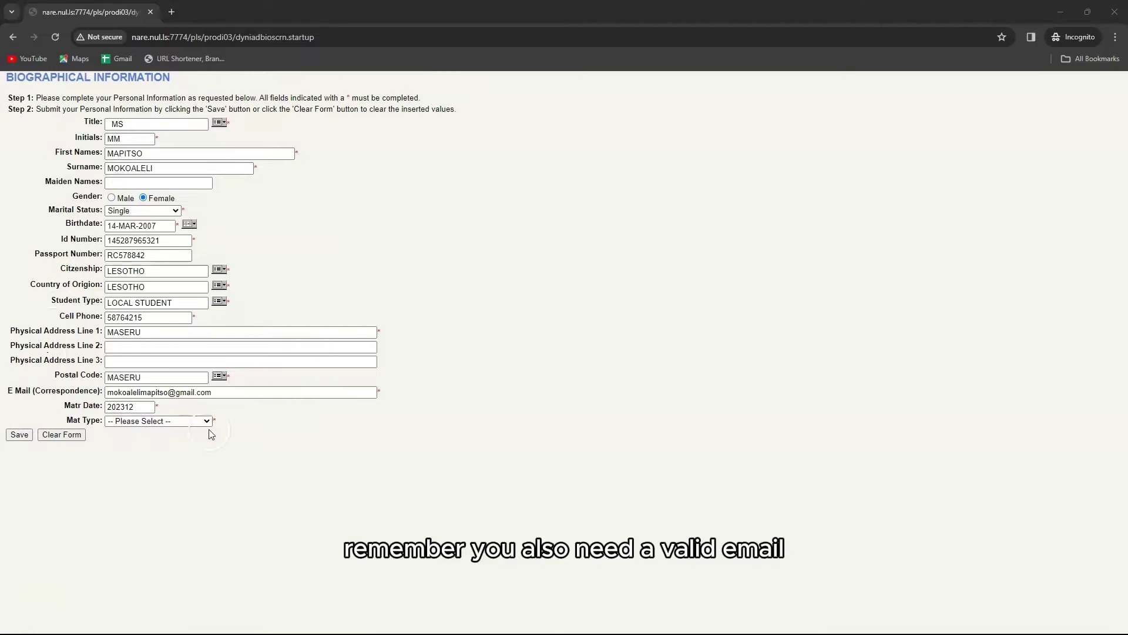
{"action": "left_click", "coordinate": [208, 420]}
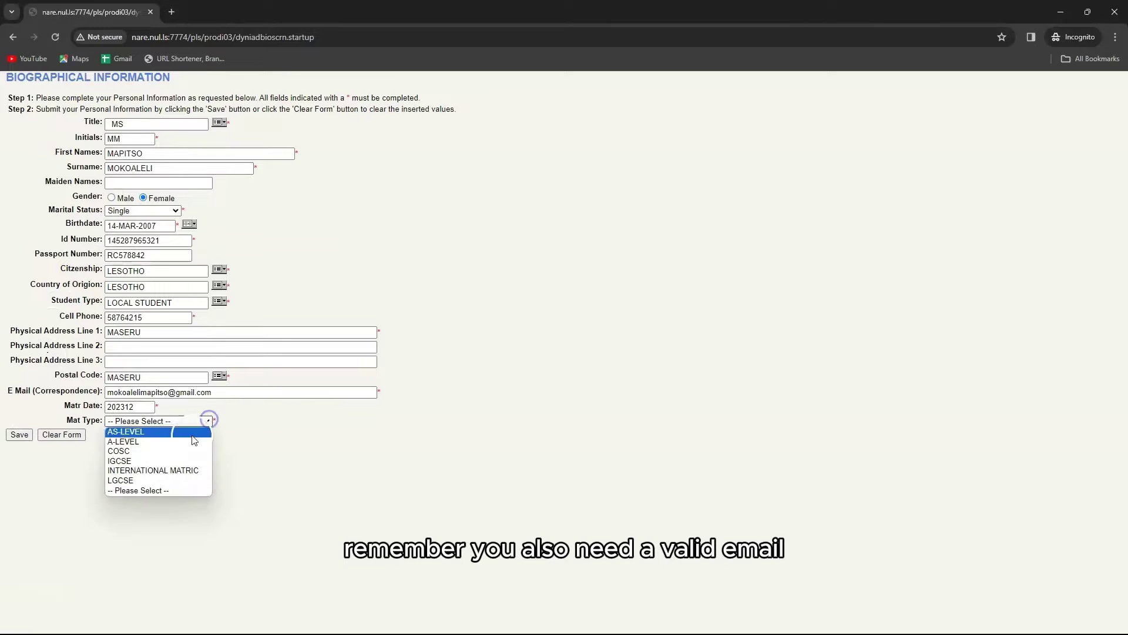
{"action": "left_click", "coordinate": [171, 482]}
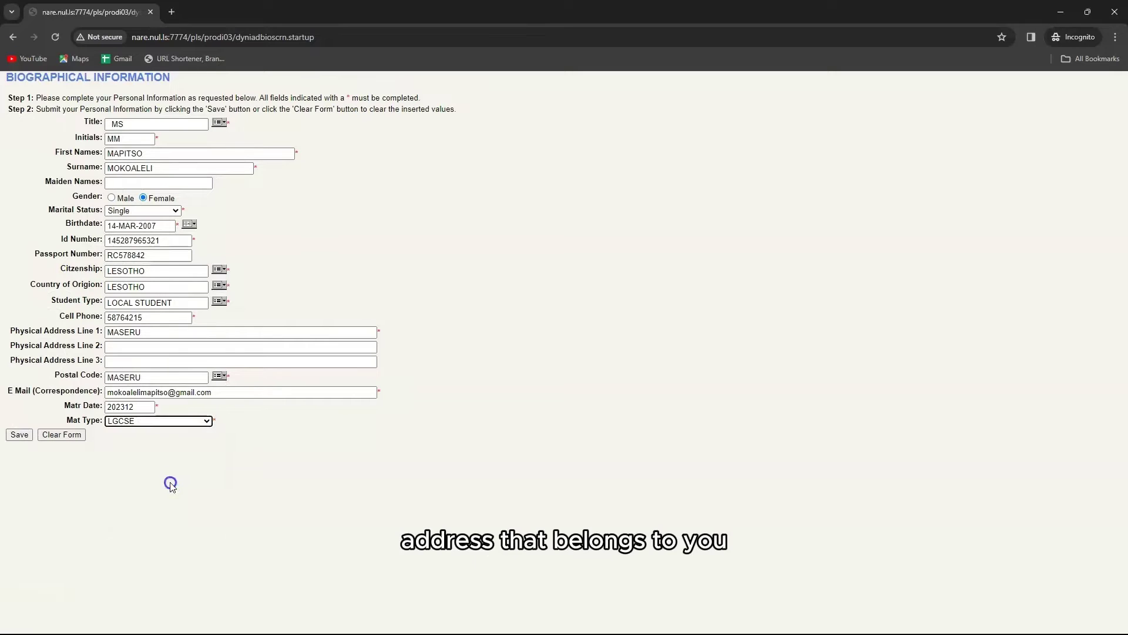
{"action": "left_click", "coordinate": [22, 436]}
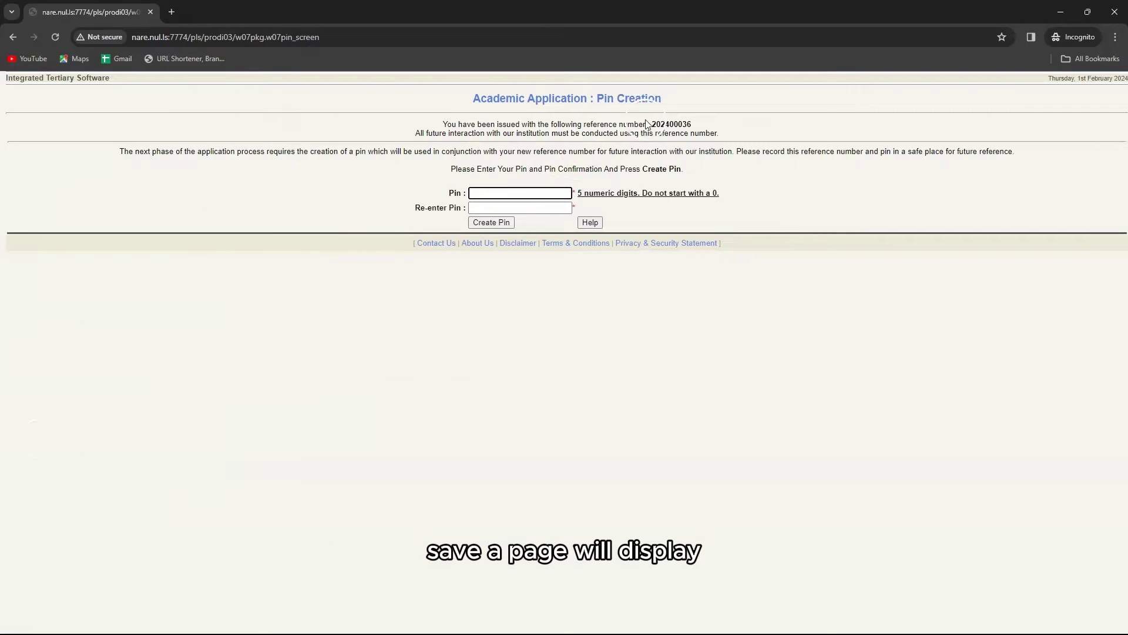
Enter and confirm a five-digit PIN, then create it.
{"action": "left_click", "coordinate": [689, 123]}
{"action": "left_click", "coordinate": [667, 124]}
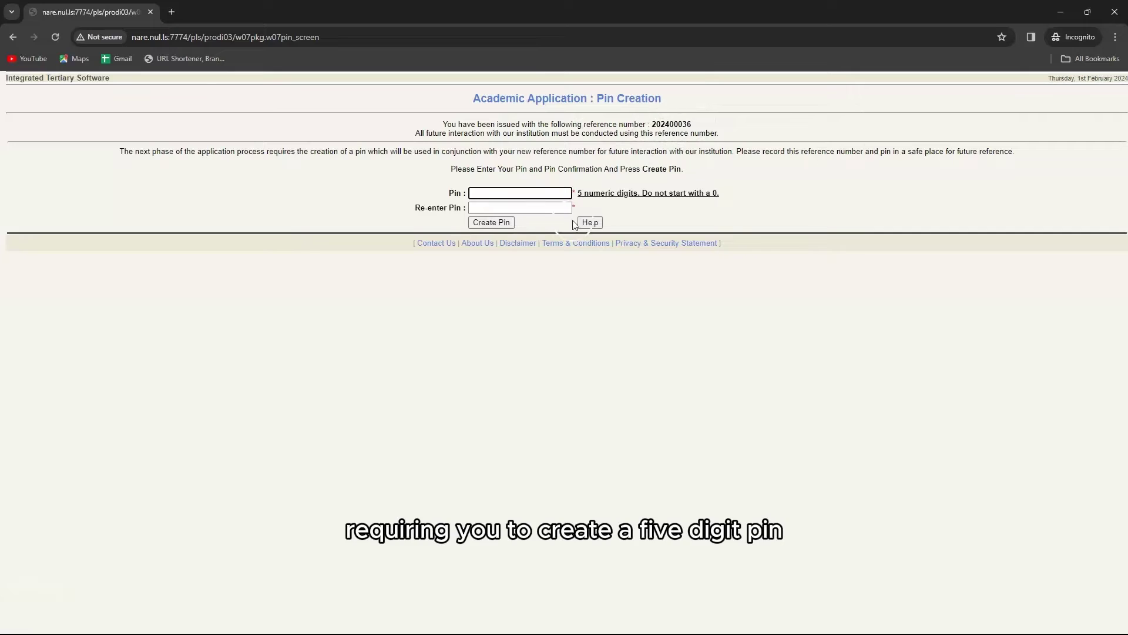
{"action": "left_click", "coordinate": [550, 196]}
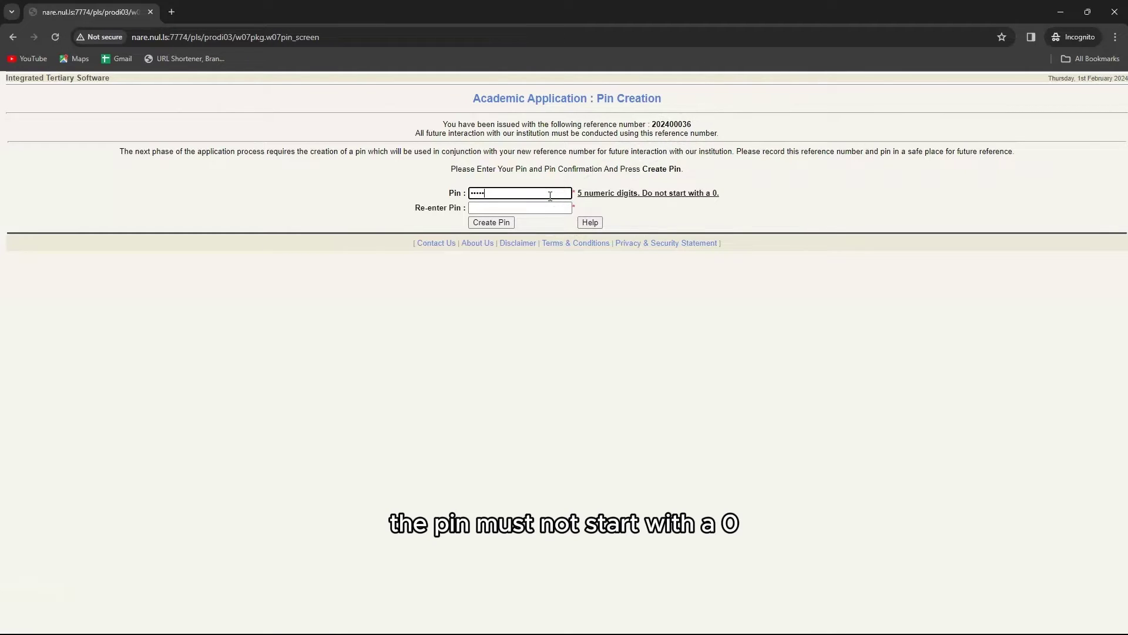
{"action": "left_click", "coordinate": [548, 210]}
{"action": "type", "text": "1234"}
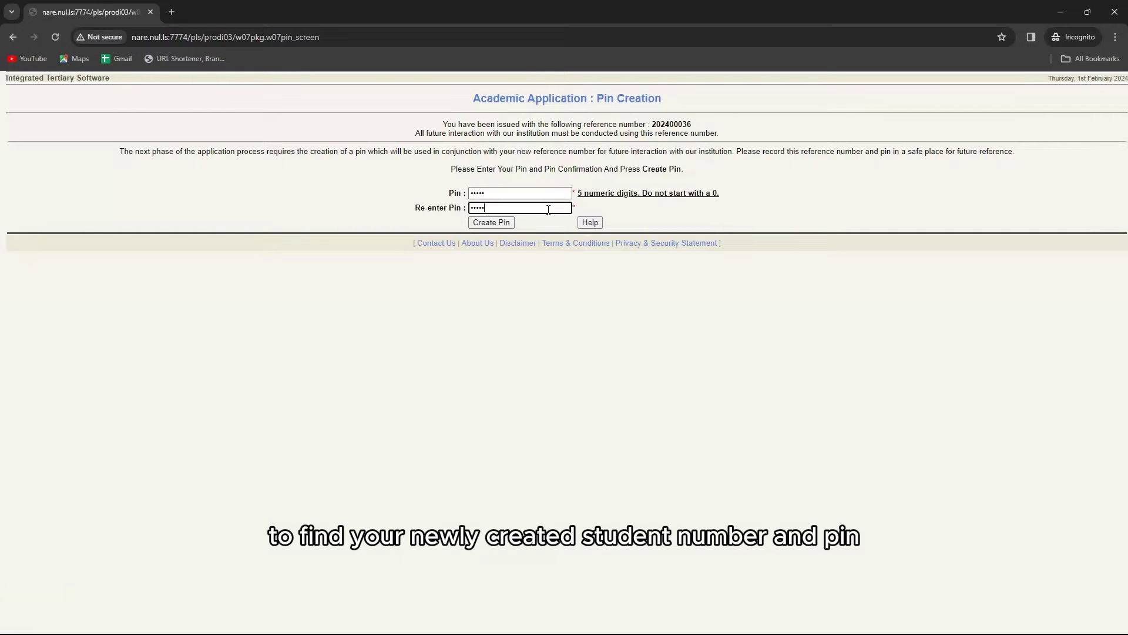
{"action": "left_click", "coordinate": [510, 225]}
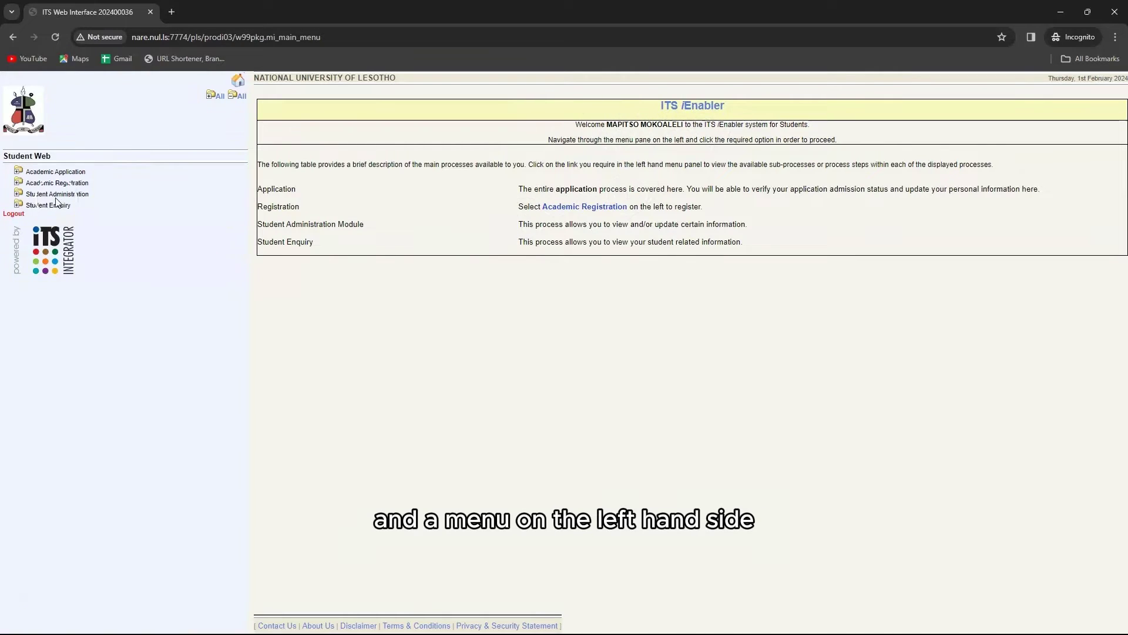
Open the application rules PDF, read through it, and accept the rules.
{"action": "left_click", "coordinate": [58, 171]}
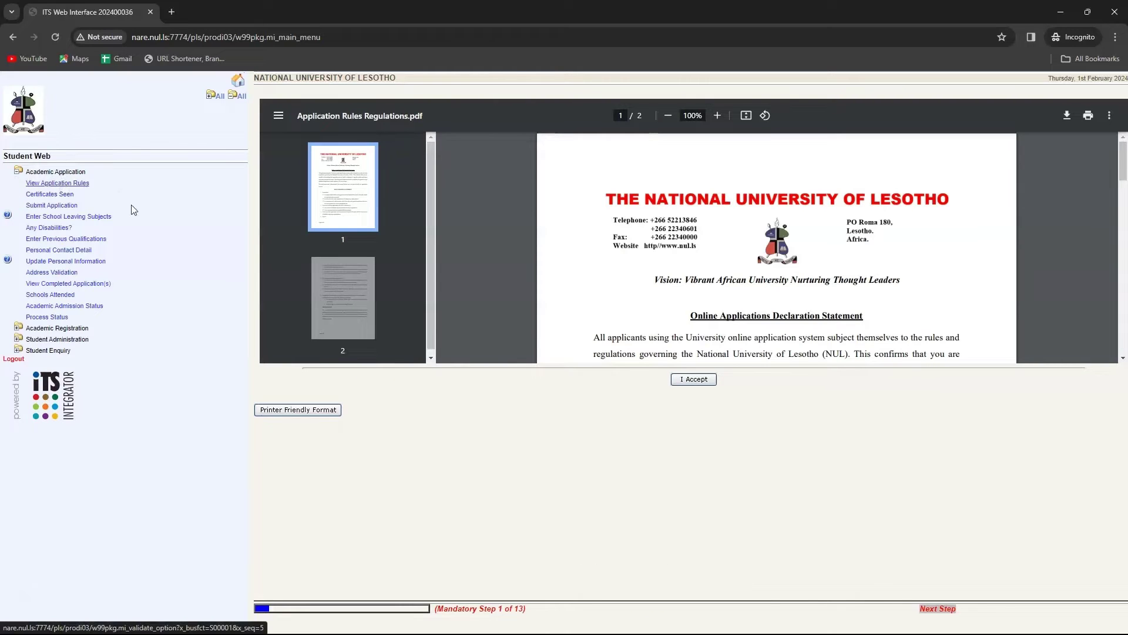
{"action": "scroll", "coordinate": [756, 279], "scroll_direction": "down", "scroll_amount": 5}
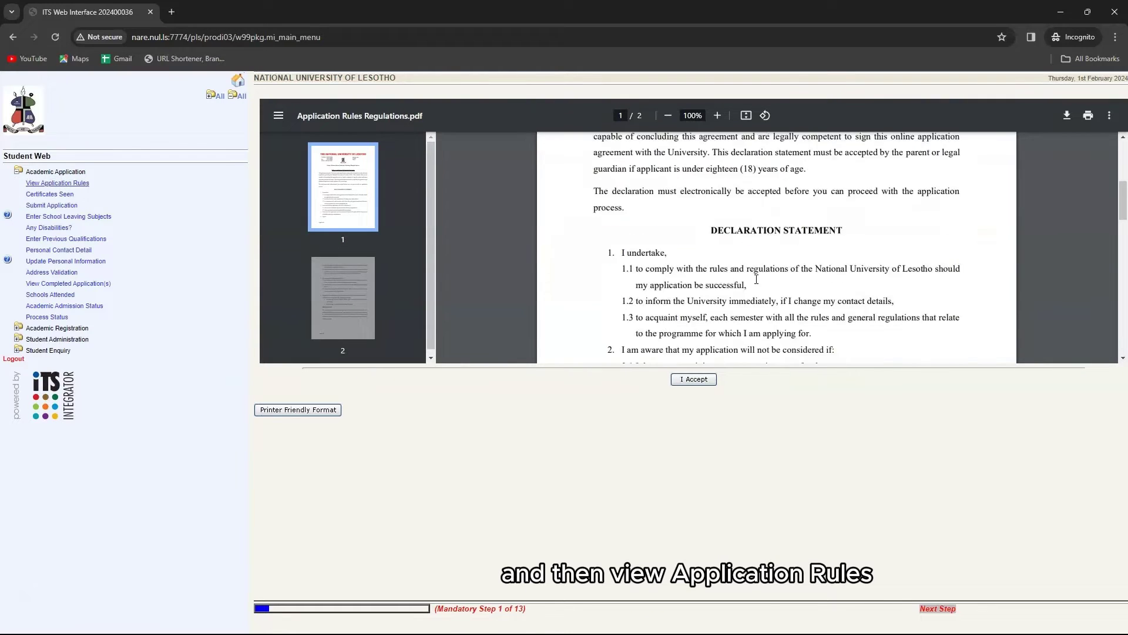
{"action": "scroll", "coordinate": [757, 279], "scroll_direction": "down", "scroll_amount": 15}
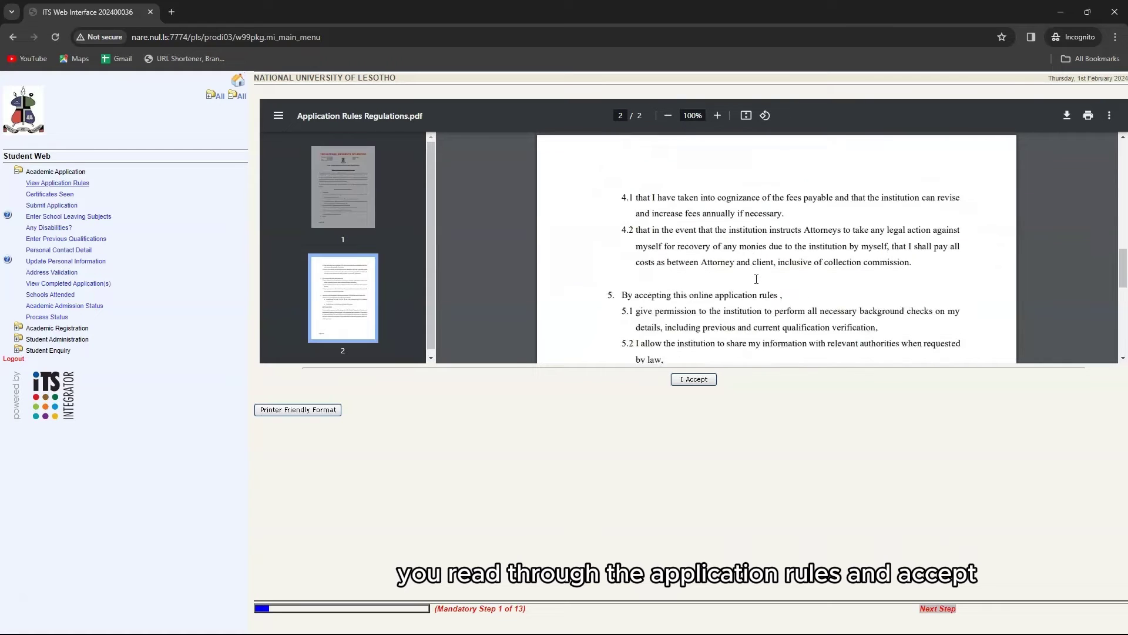
{"action": "scroll", "coordinate": [756, 280], "scroll_direction": "down", "scroll_amount": 2}
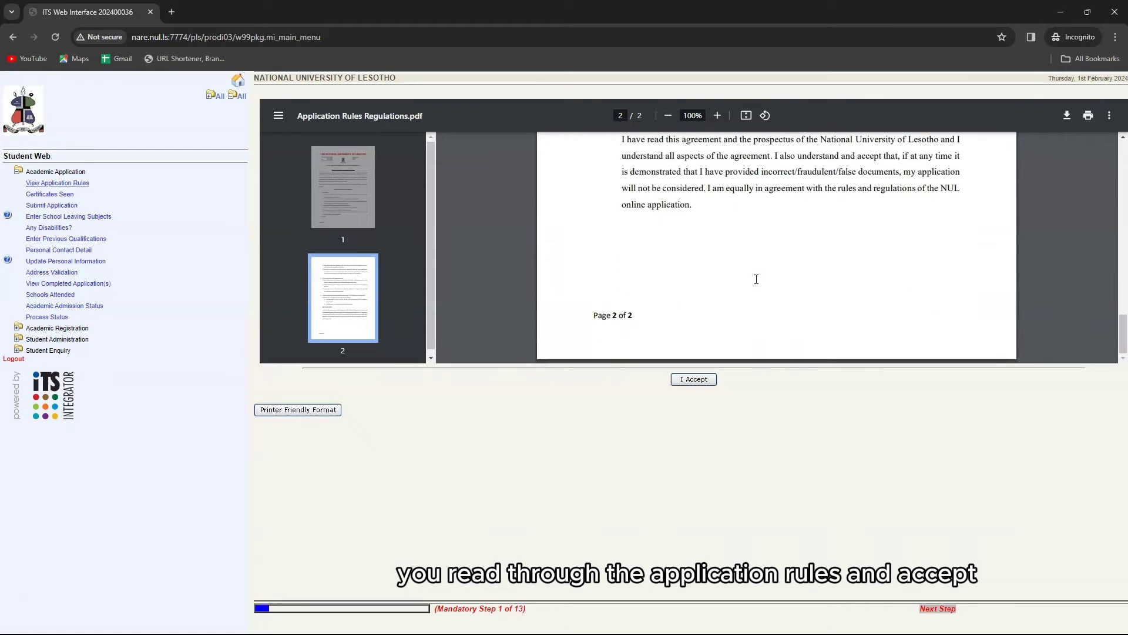
{"action": "left_click", "coordinate": [710, 380]}
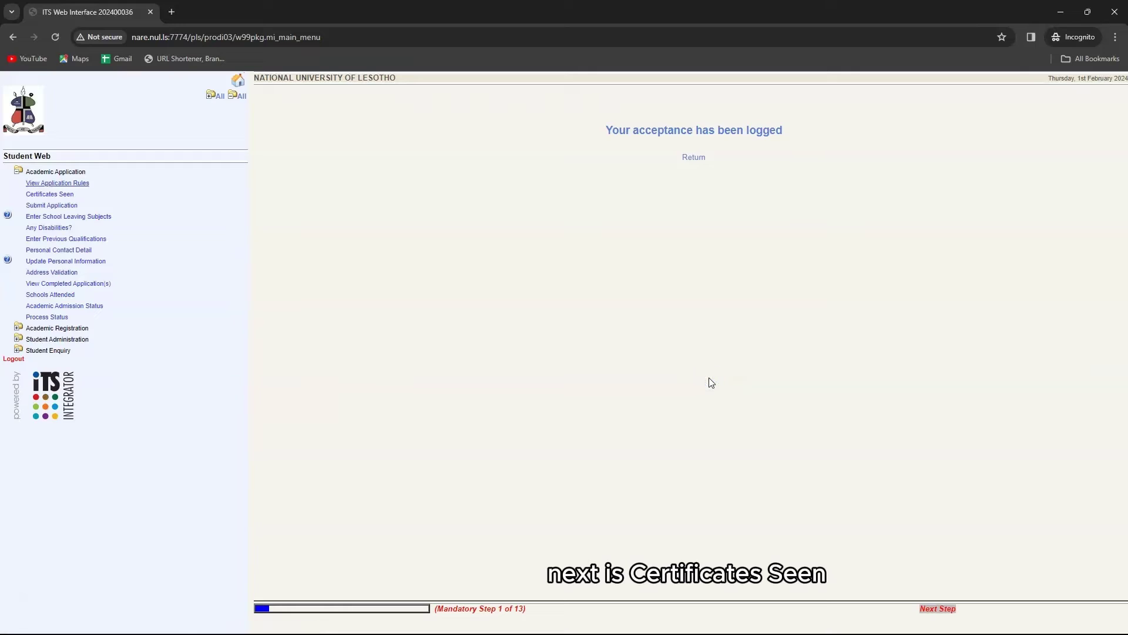
Pass Certificates Seen, then enter 'social work' in Find a Programme on Submit Application.
{"action": "left_click", "coordinate": [58, 196]}
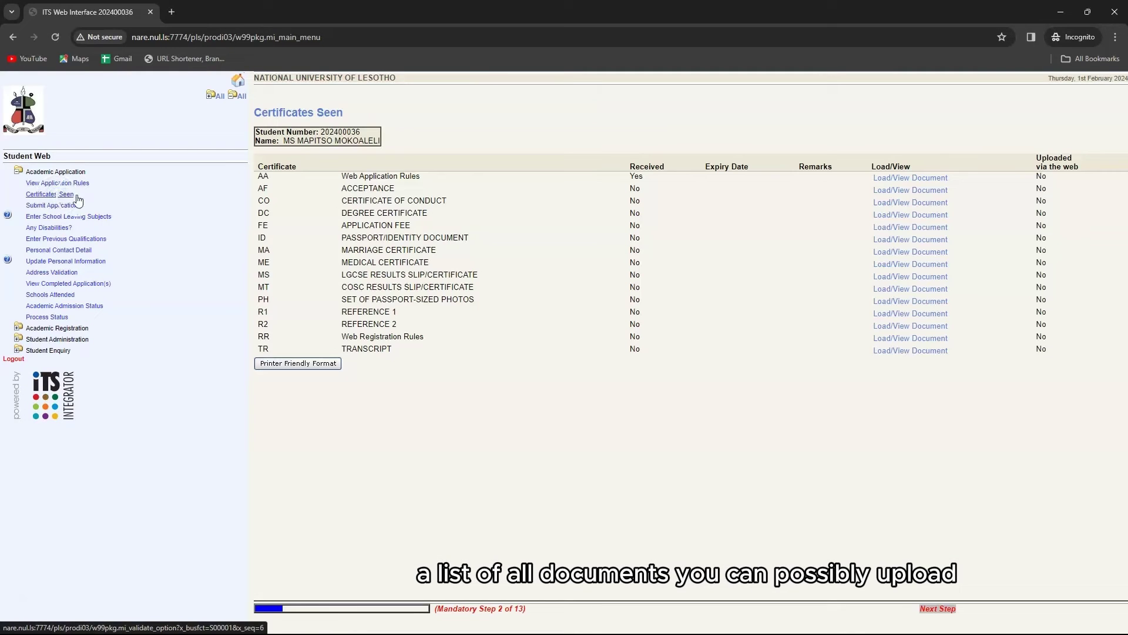
{"action": "left_click", "coordinate": [394, 176]}
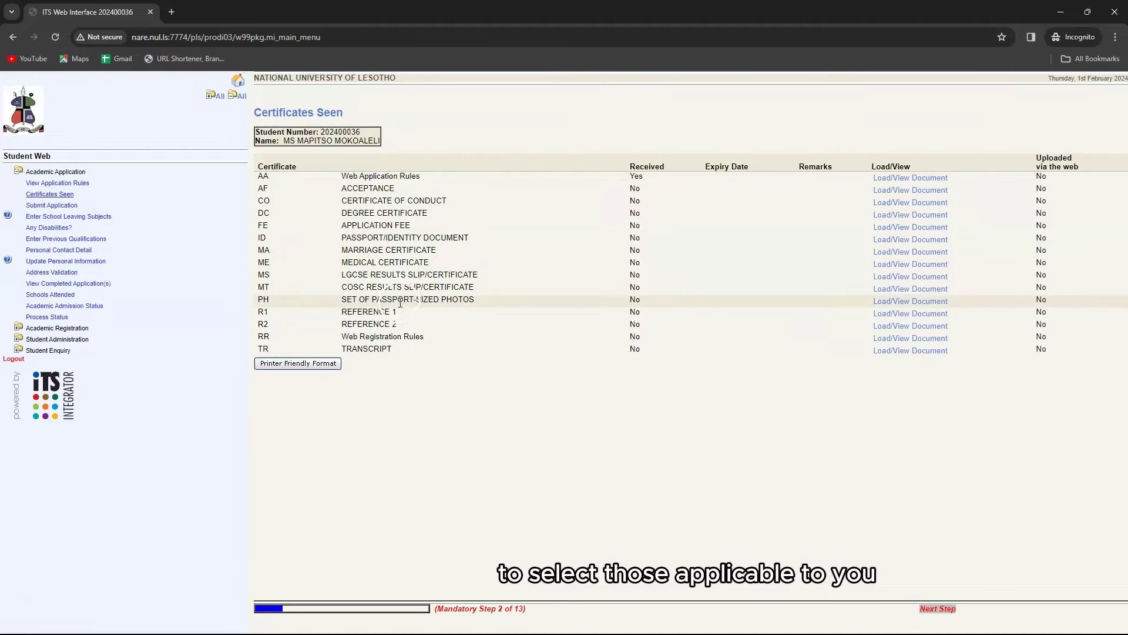
{"action": "left_click", "coordinate": [69, 207]}
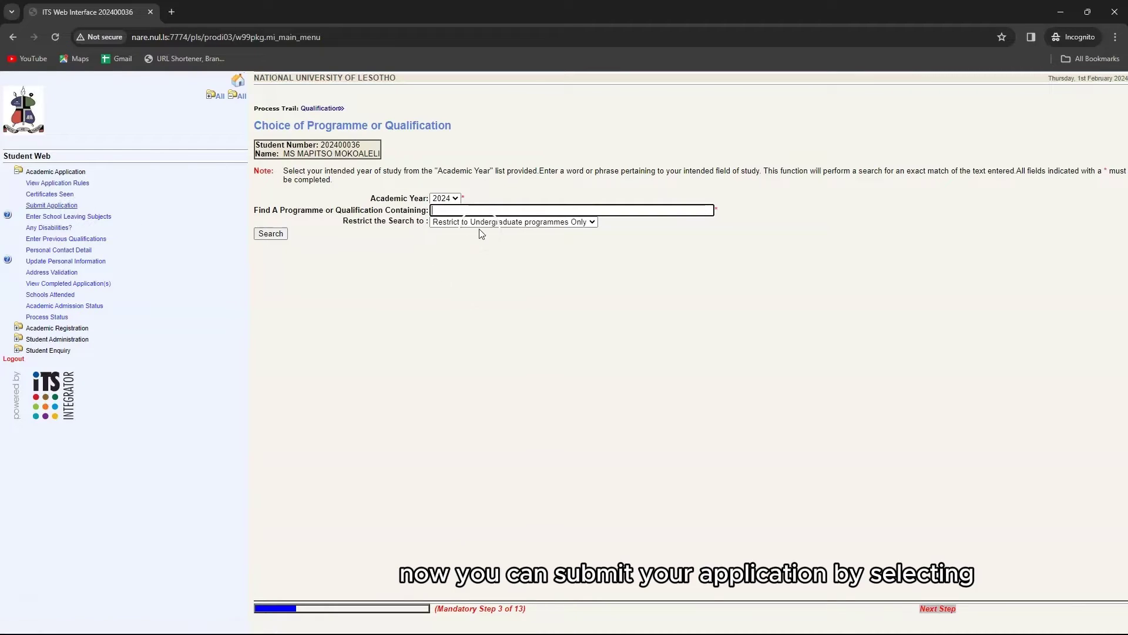
{"action": "left_click", "coordinate": [457, 199]}
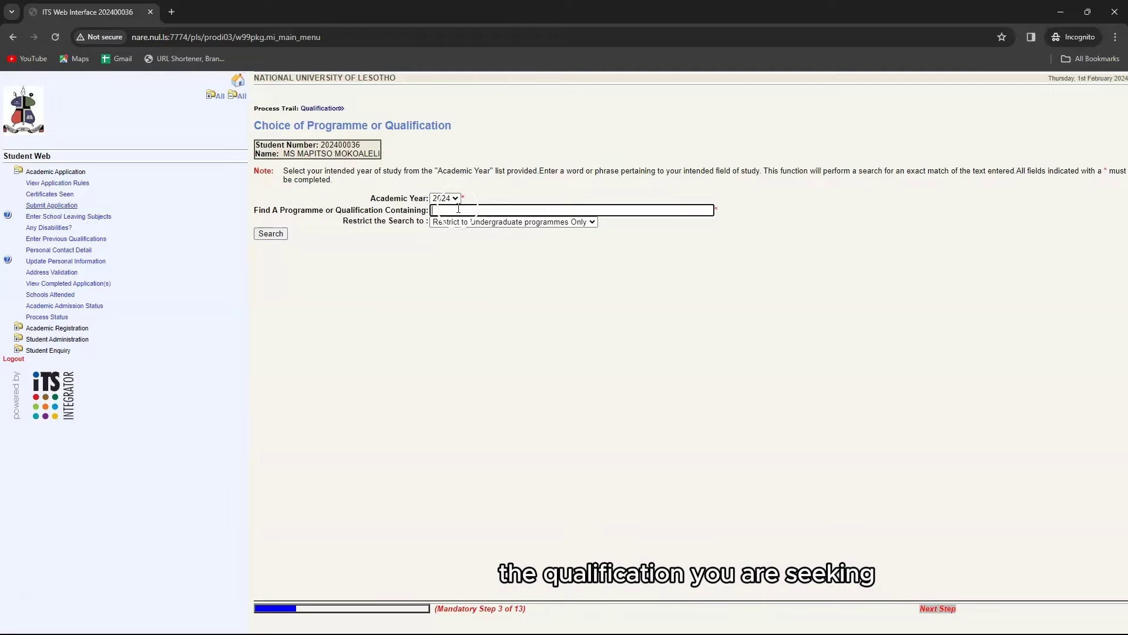
{"action": "left_click", "coordinate": [459, 208]}
{"action": "type", "text": "so"}
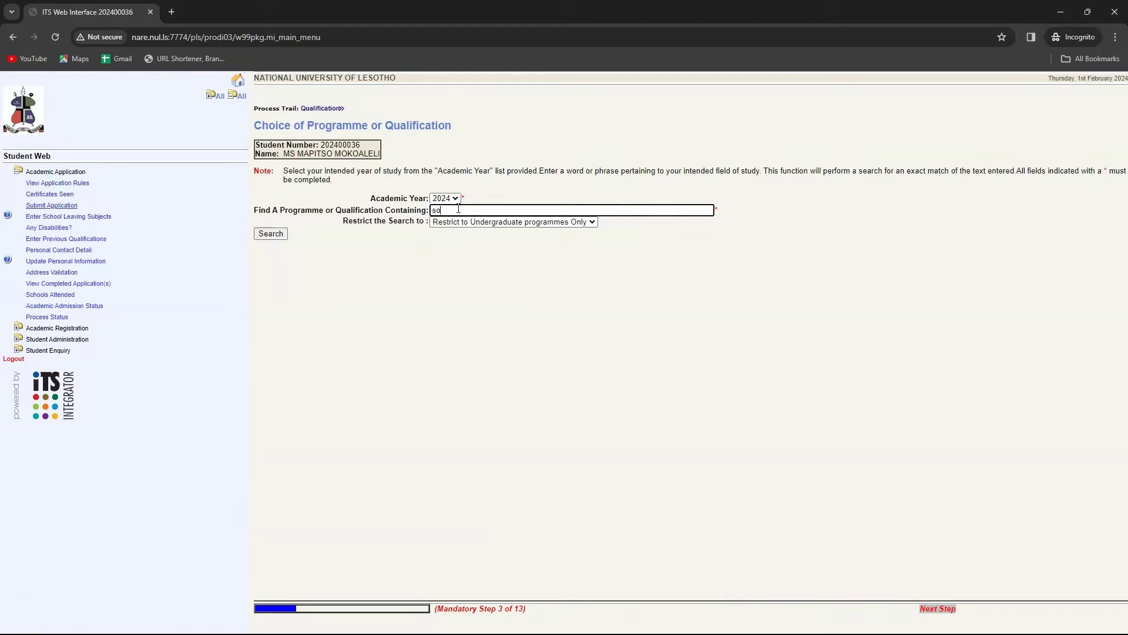
{"action": "type", "text": "cial work"}
Select Bachelor of Social Work (FSS385) with period FIRST YEAR and preference 1, save and accept.
{"action": "left_click", "coordinate": [271, 234]}
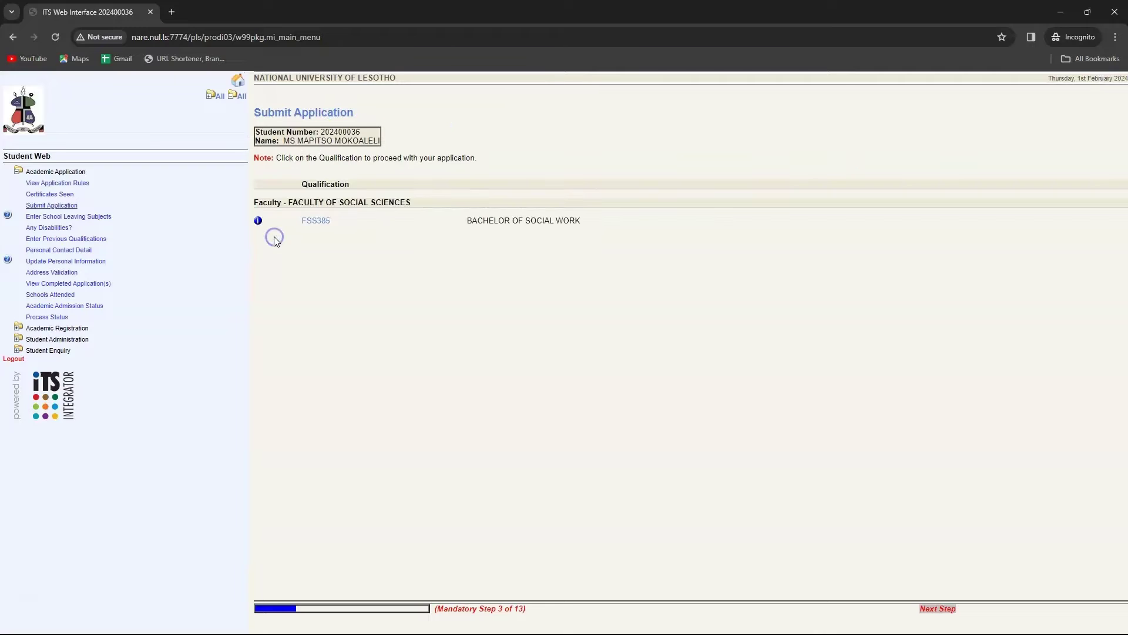
{"action": "left_click", "coordinate": [316, 221]}
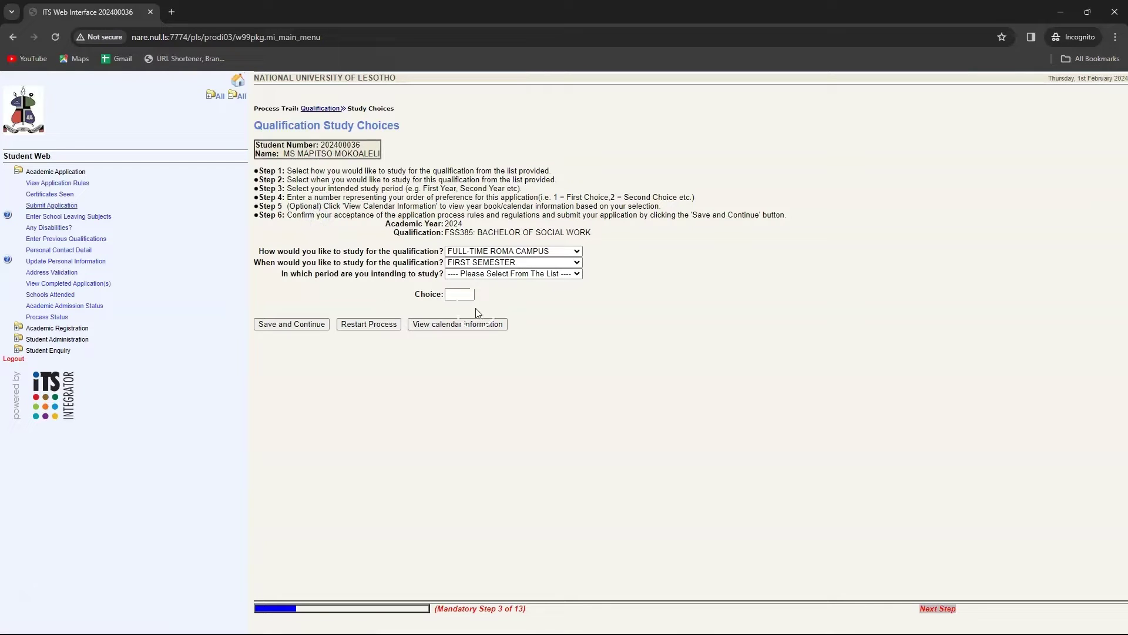
{"action": "left_click", "coordinate": [577, 274]}
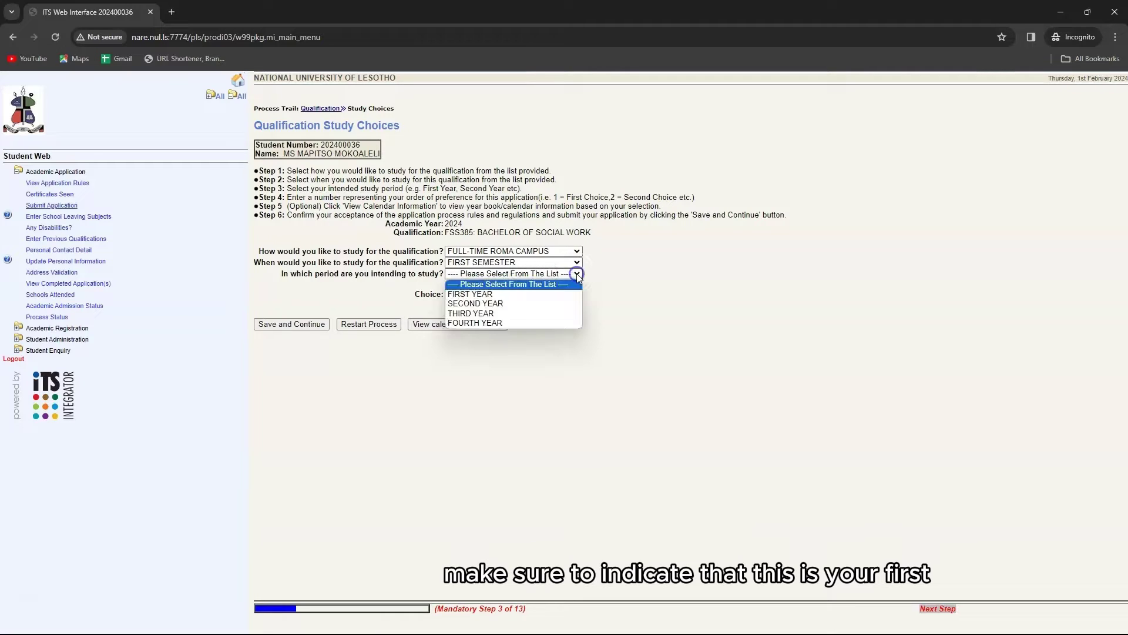
{"action": "left_click", "coordinate": [477, 294]}
{"action": "left_click", "coordinate": [470, 294]}
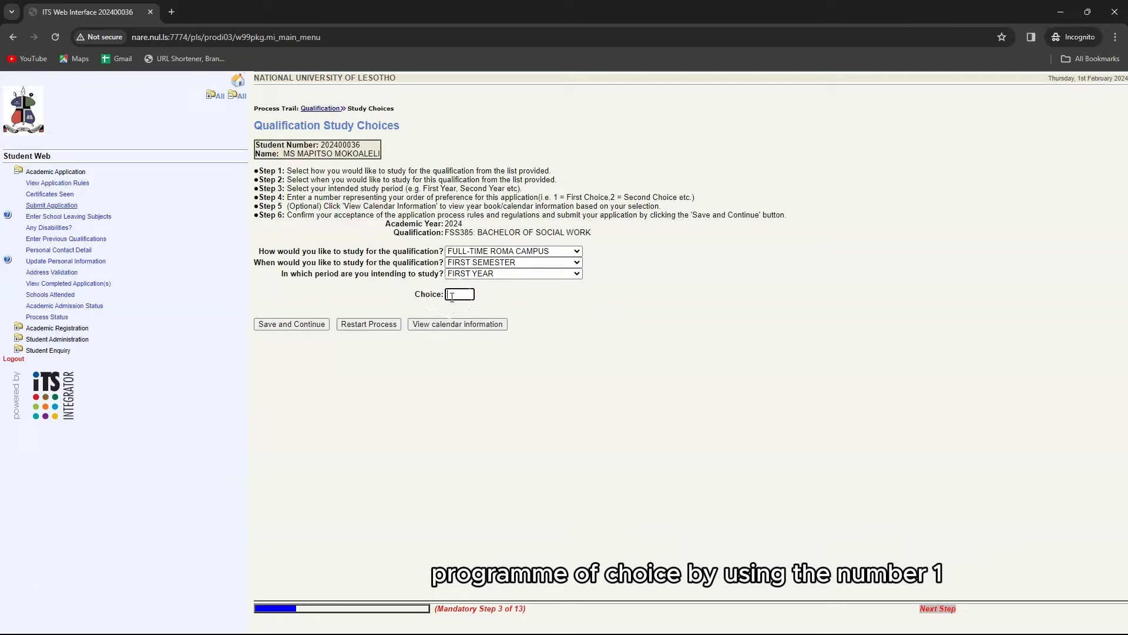
{"action": "type", "text": "1"}
{"action": "left_click", "coordinate": [290, 323]}
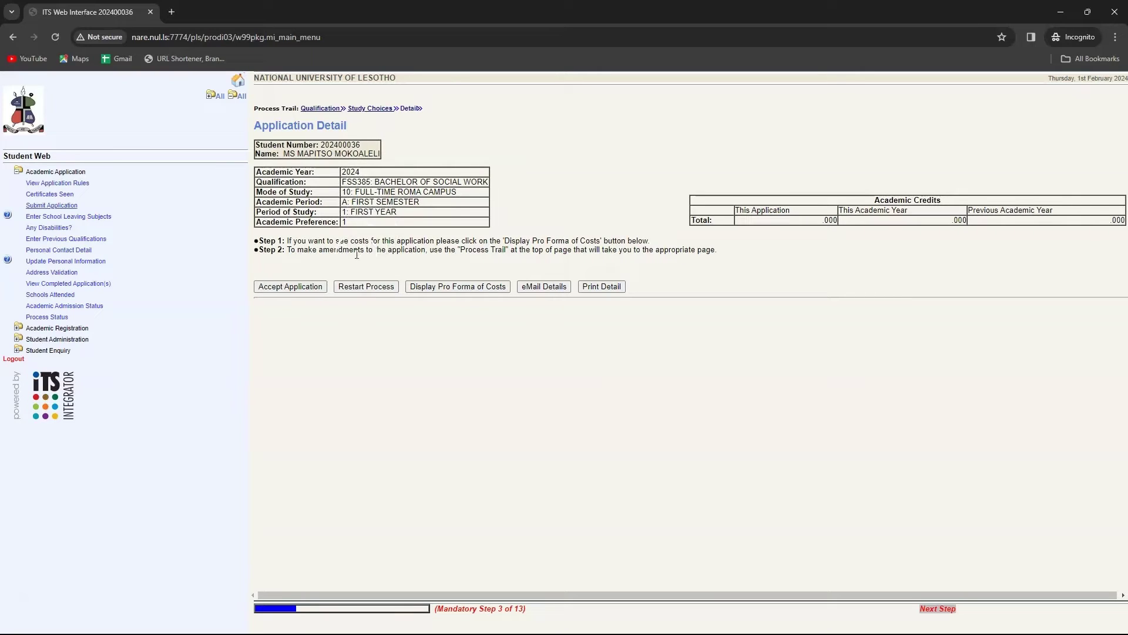
{"action": "left_click", "coordinate": [309, 289]}
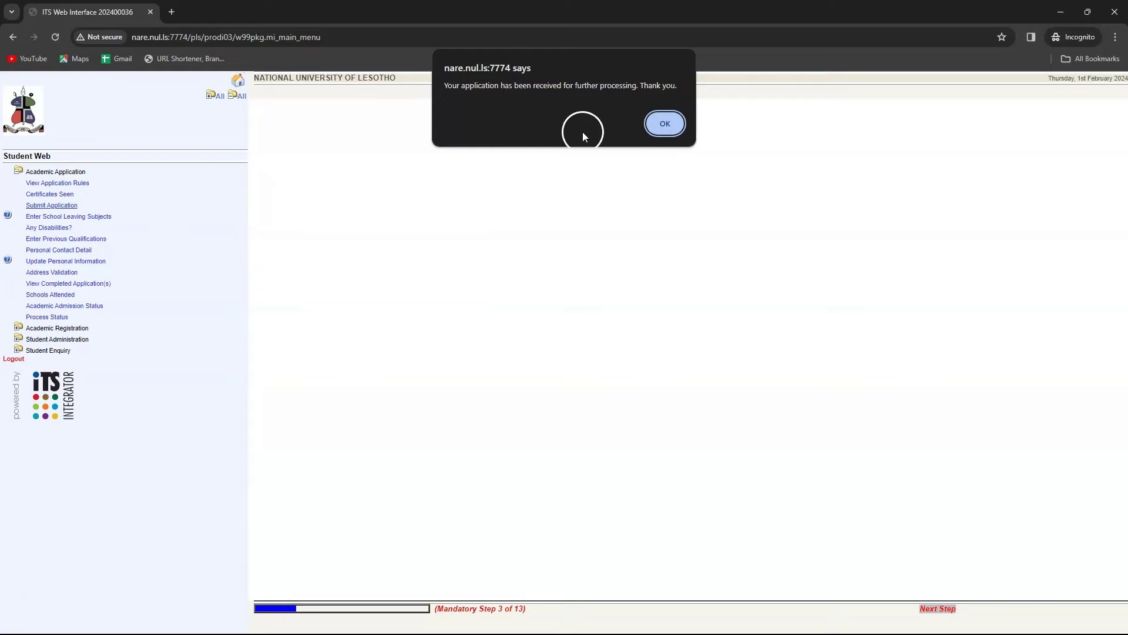
Acknowledge the first application and select BA Humanities (FOH010) from a 'humanities' search.
{"action": "left_click", "coordinate": [662, 125]}
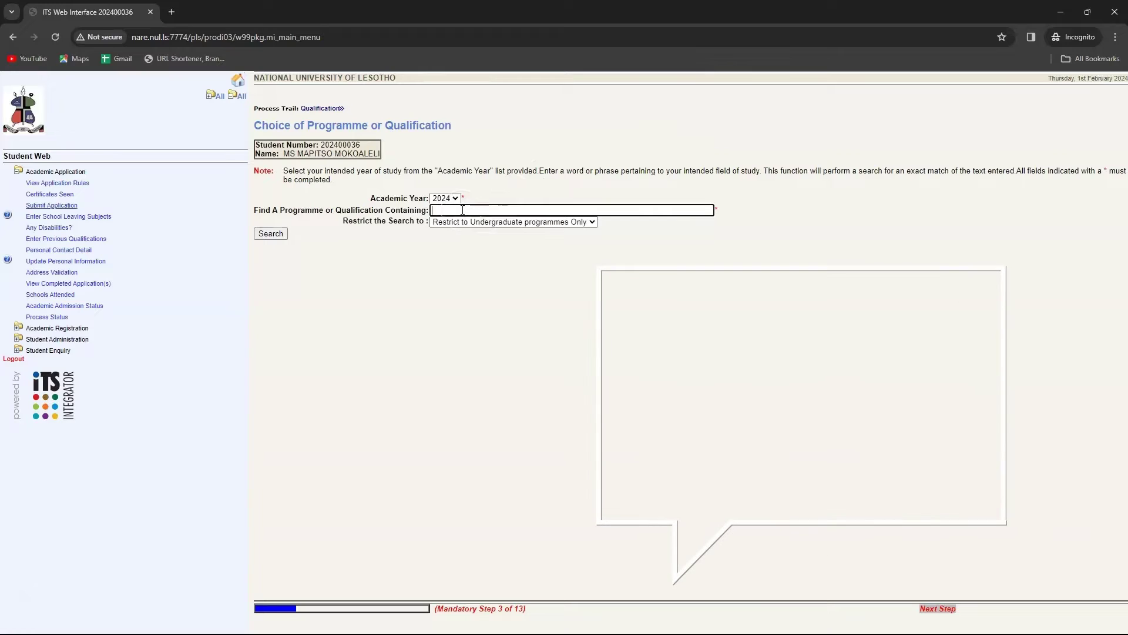
{"action": "left_click", "coordinate": [463, 210]}
{"action": "type", "text": "humanities"}
{"action": "left_click", "coordinate": [270, 234]}
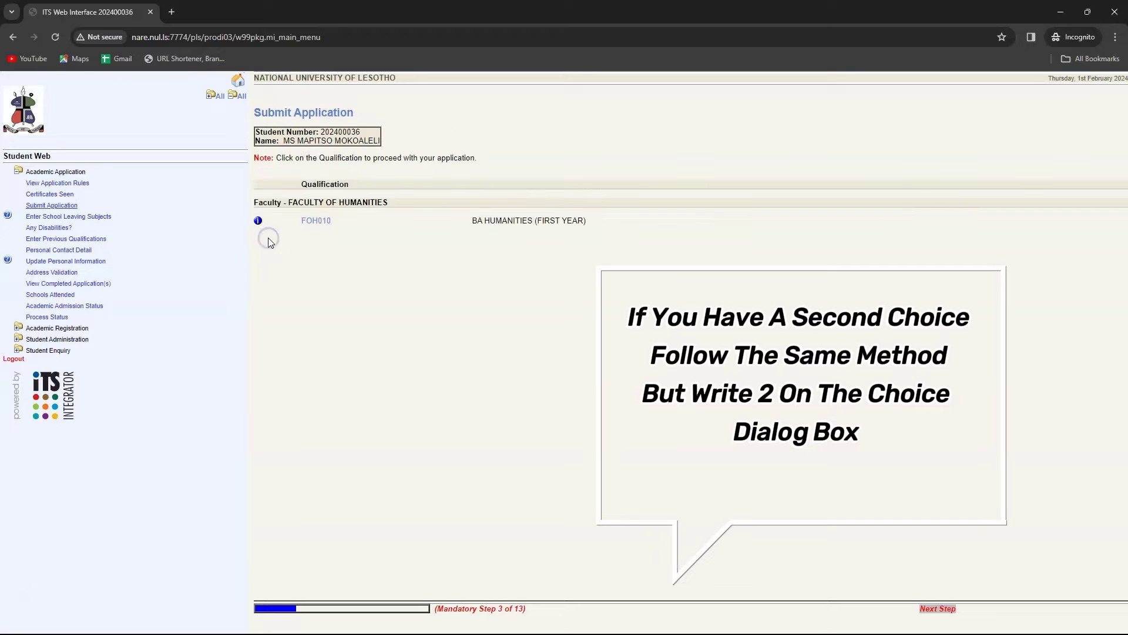
{"action": "left_click", "coordinate": [307, 228]}
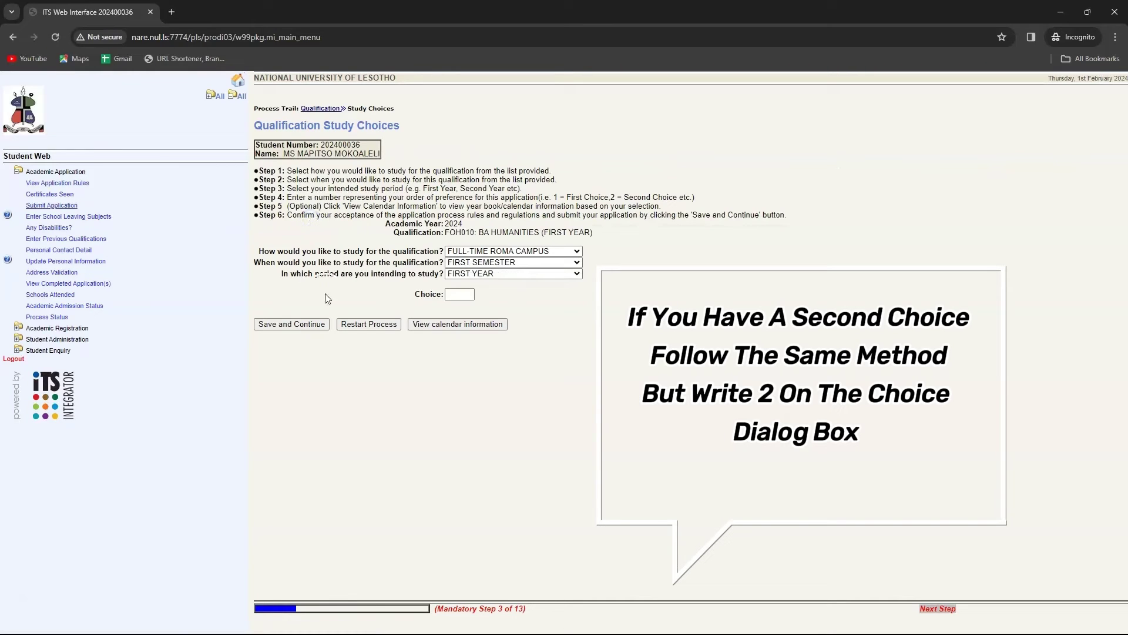
Give BA Humanities preference 2, save its study details and accept the application.
{"action": "left_click", "coordinate": [470, 294]}
{"action": "type", "text": "2"}
{"action": "left_click", "coordinate": [321, 324]}
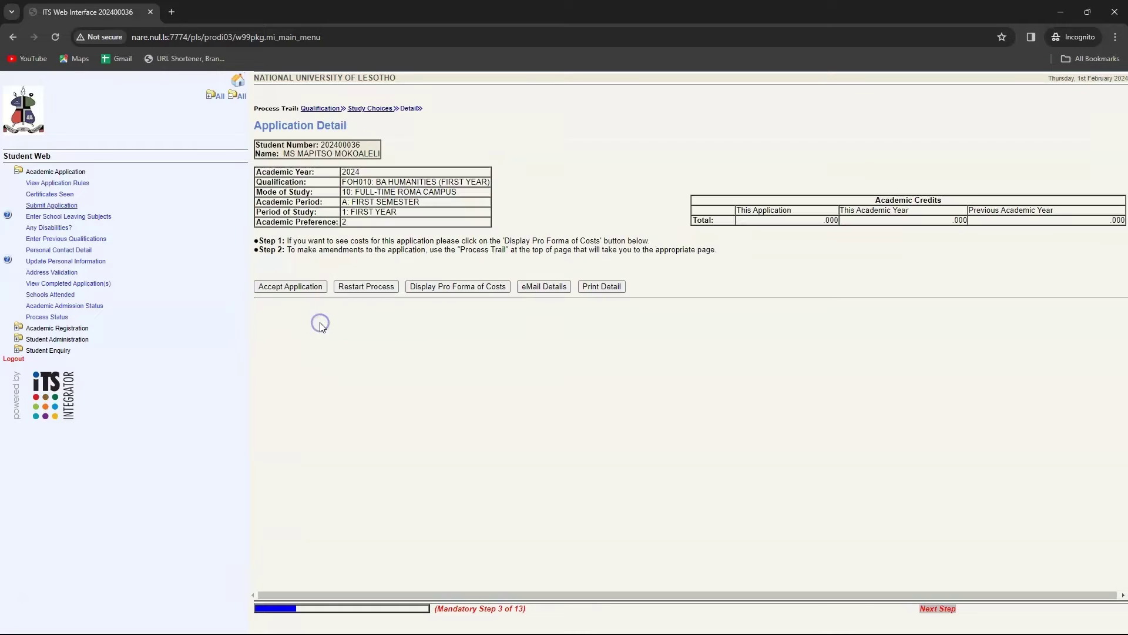
{"action": "left_click", "coordinate": [305, 287]}
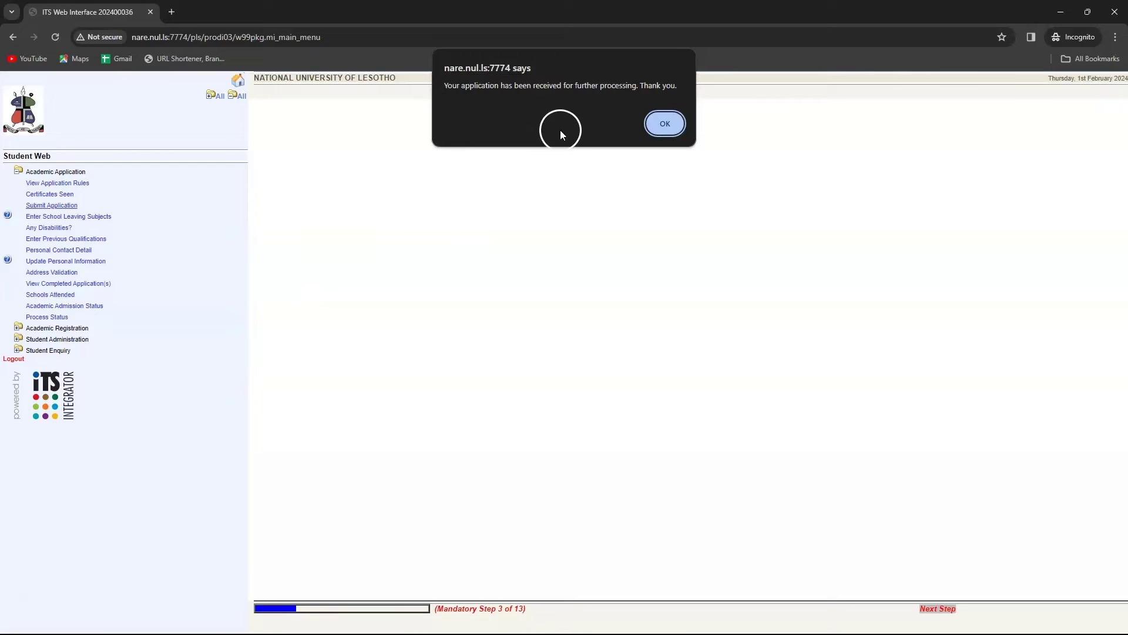
Dismiss the application received message and open the School Leaving Subjects form.
{"action": "left_click", "coordinate": [664, 124]}
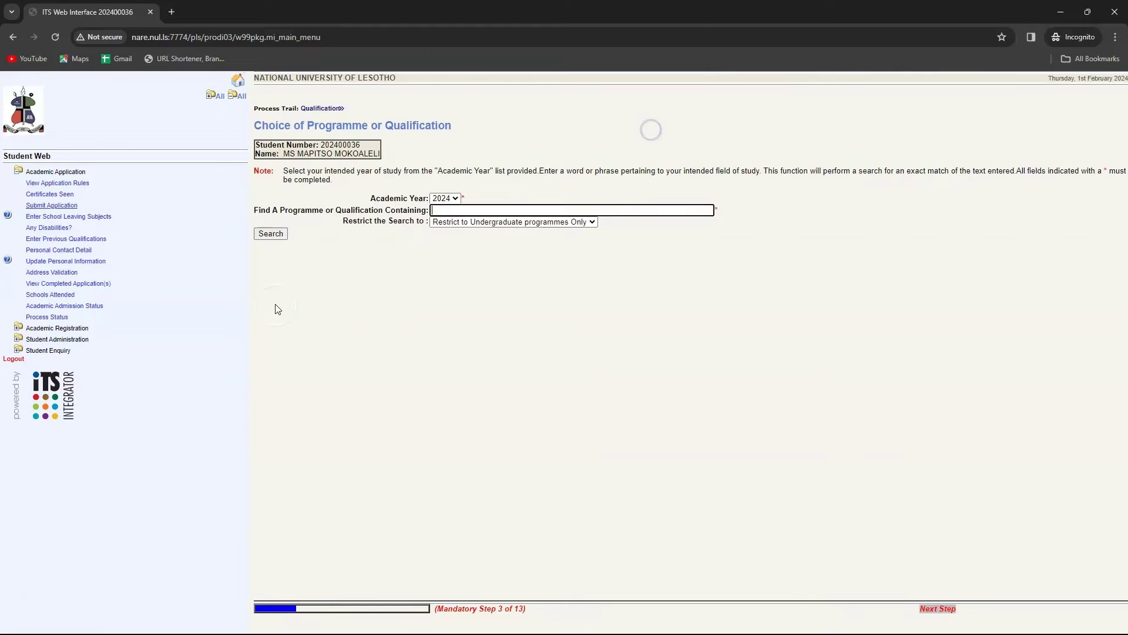
{"action": "left_click", "coordinate": [70, 217]}
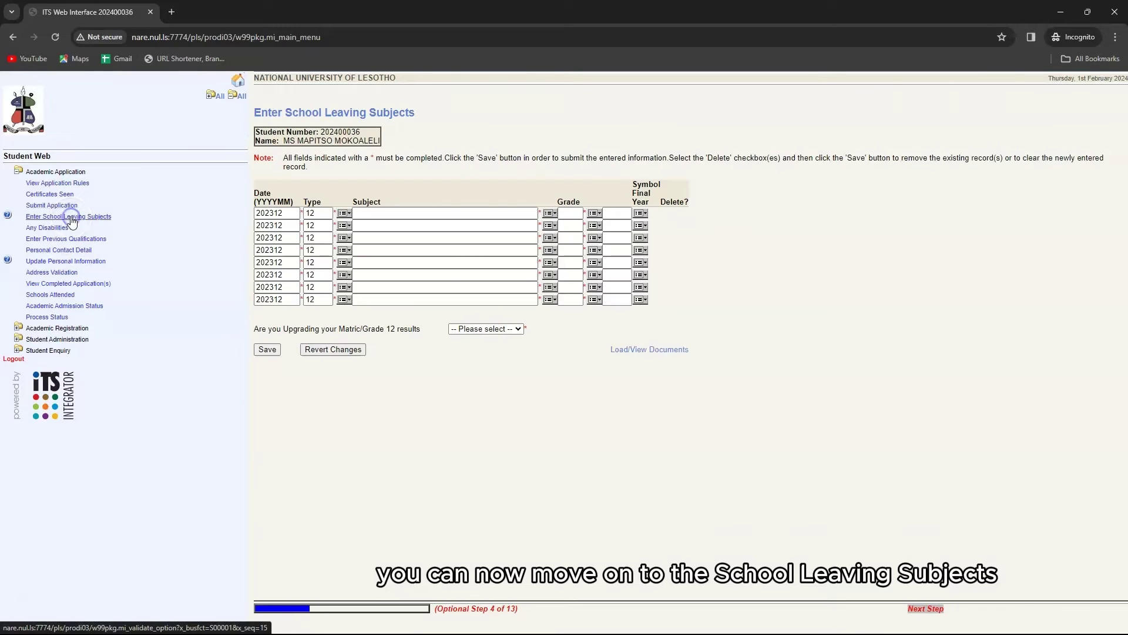
{"action": "left_click", "coordinate": [346, 214]}
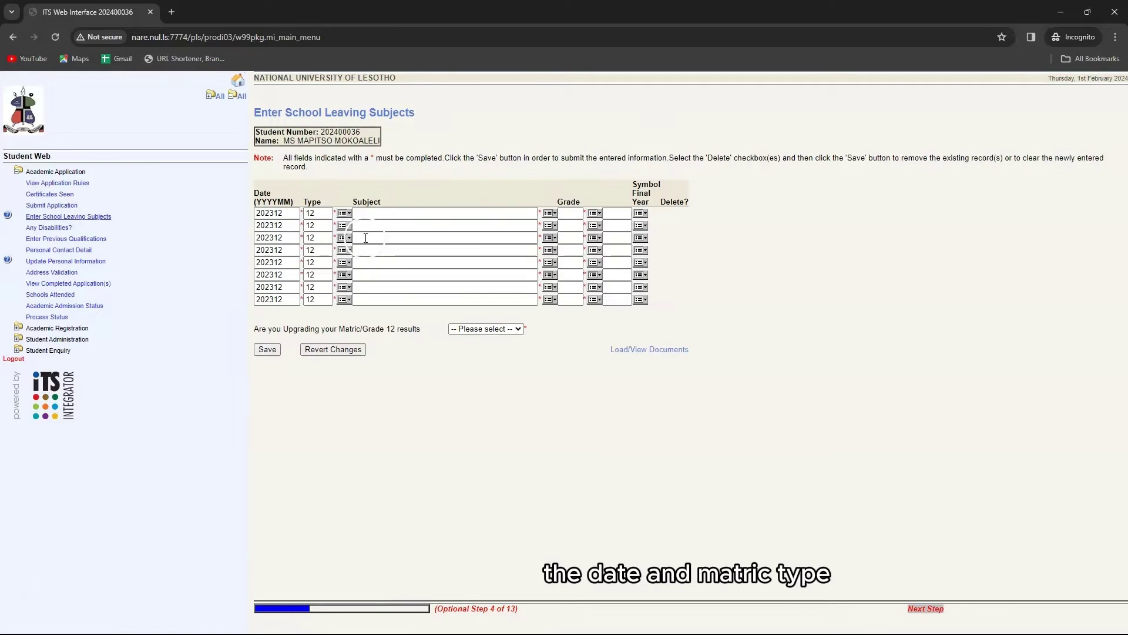
{"action": "left_click", "coordinate": [358, 274]}
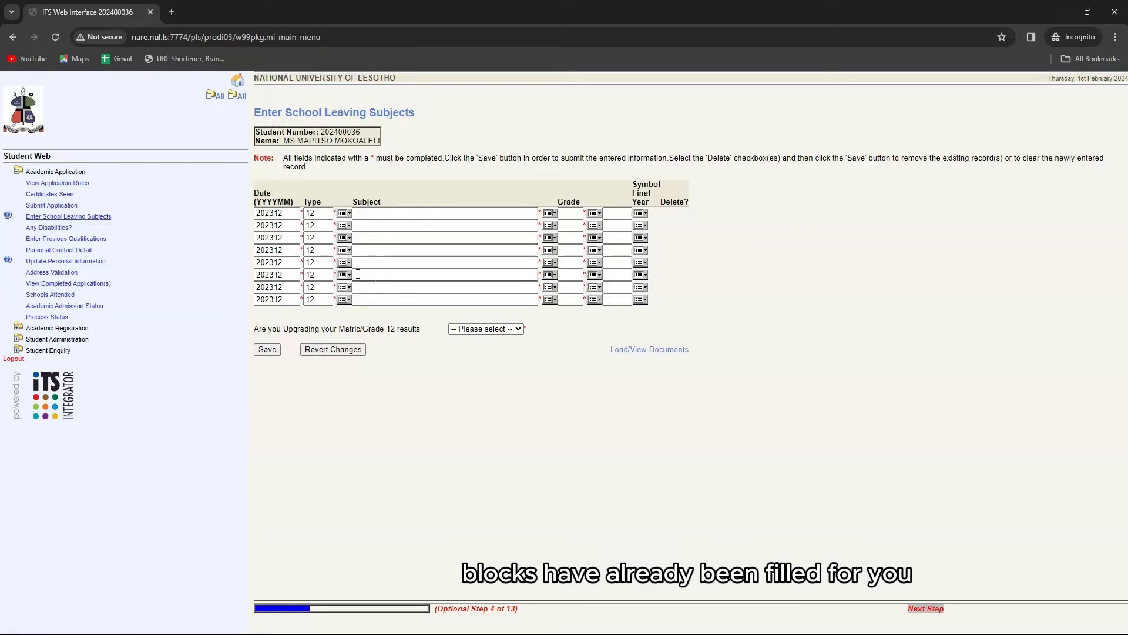
{"action": "left_click", "coordinate": [278, 244]}
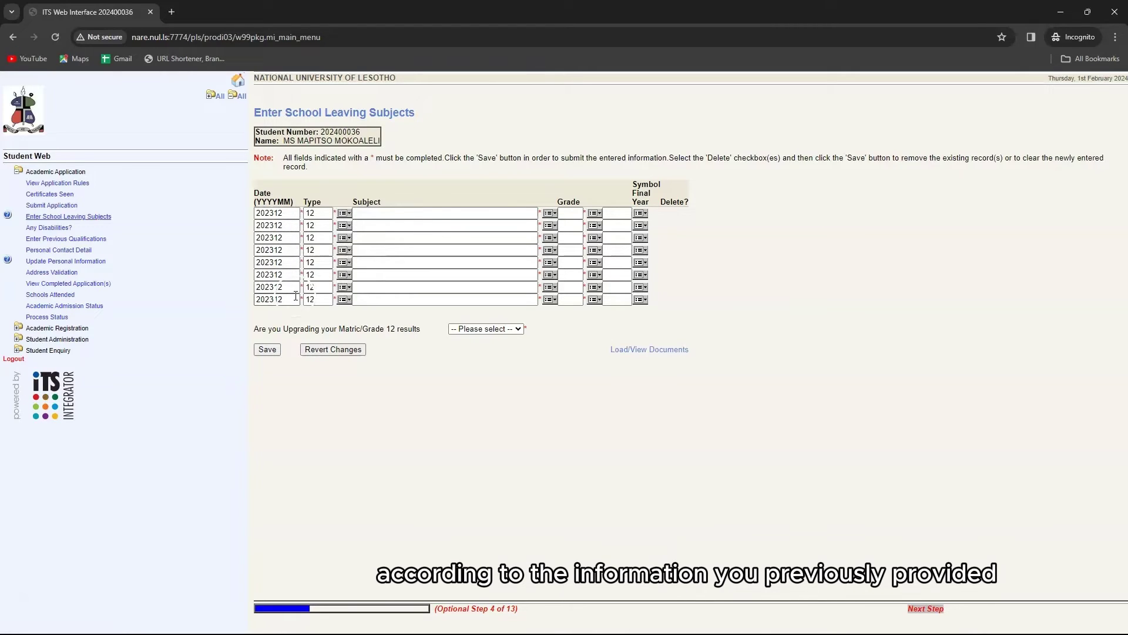
{"action": "left_click", "coordinate": [481, 325]}
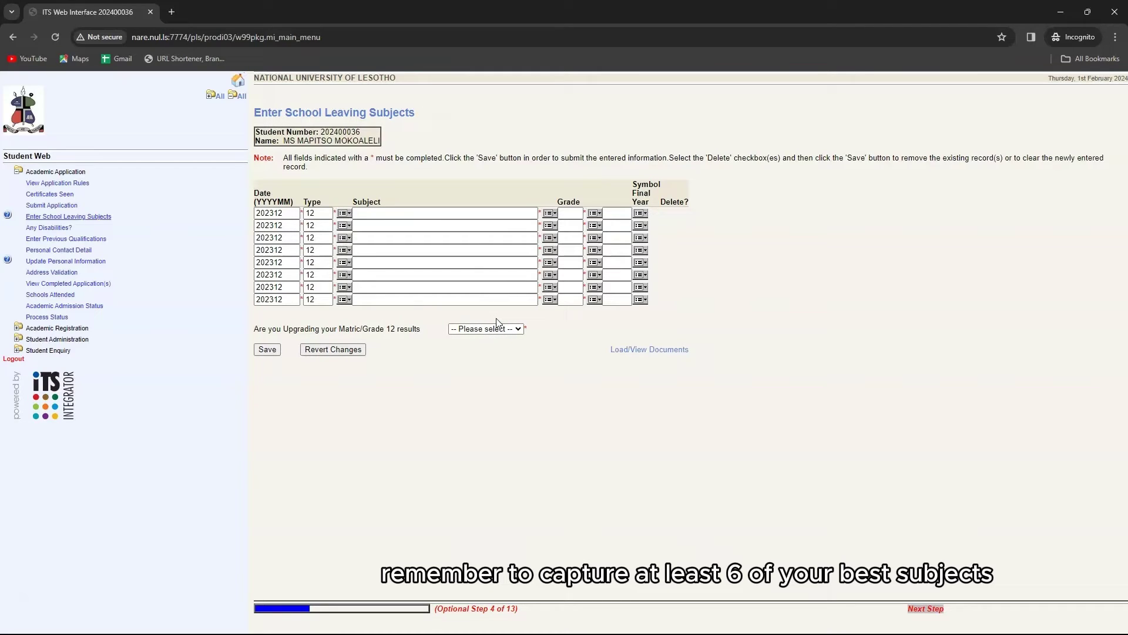
Set row 1 to English Language (*GCSE), grade O, symbol A*, keeping LGCSE as row 2's type.
{"action": "left_click", "coordinate": [550, 214]}
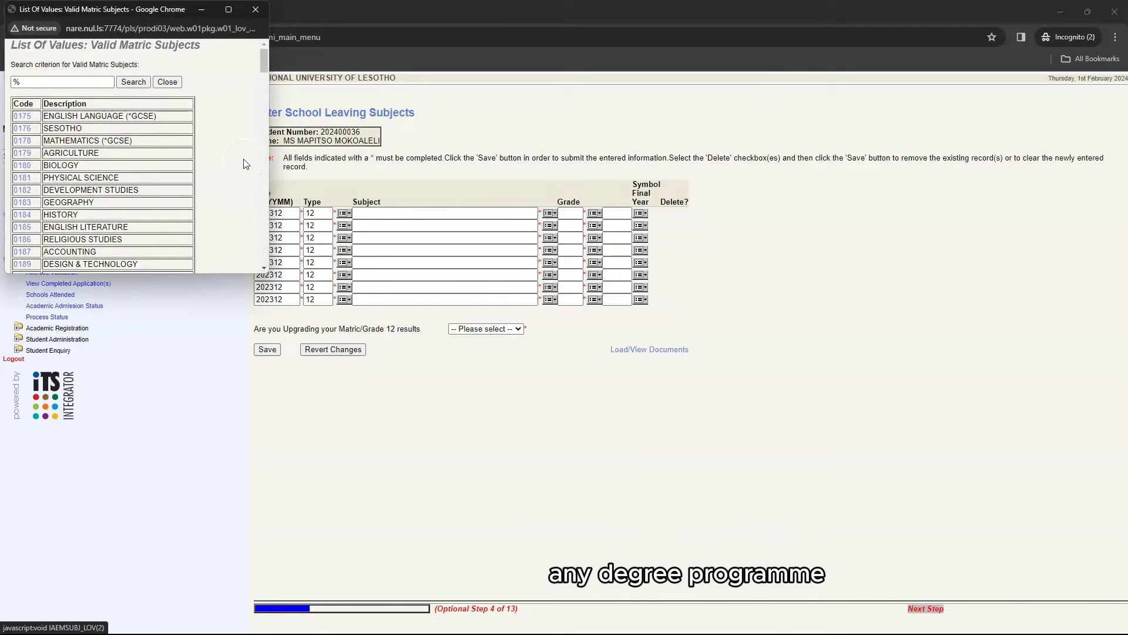
{"action": "left_click", "coordinate": [23, 117]}
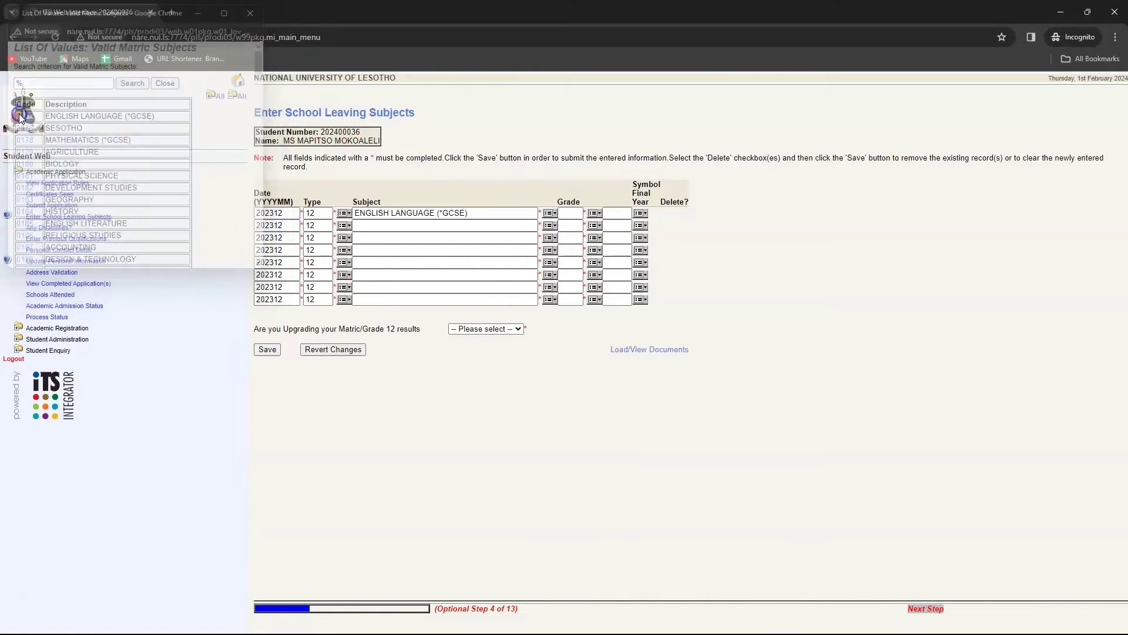
{"action": "left_click", "coordinate": [593, 214]}
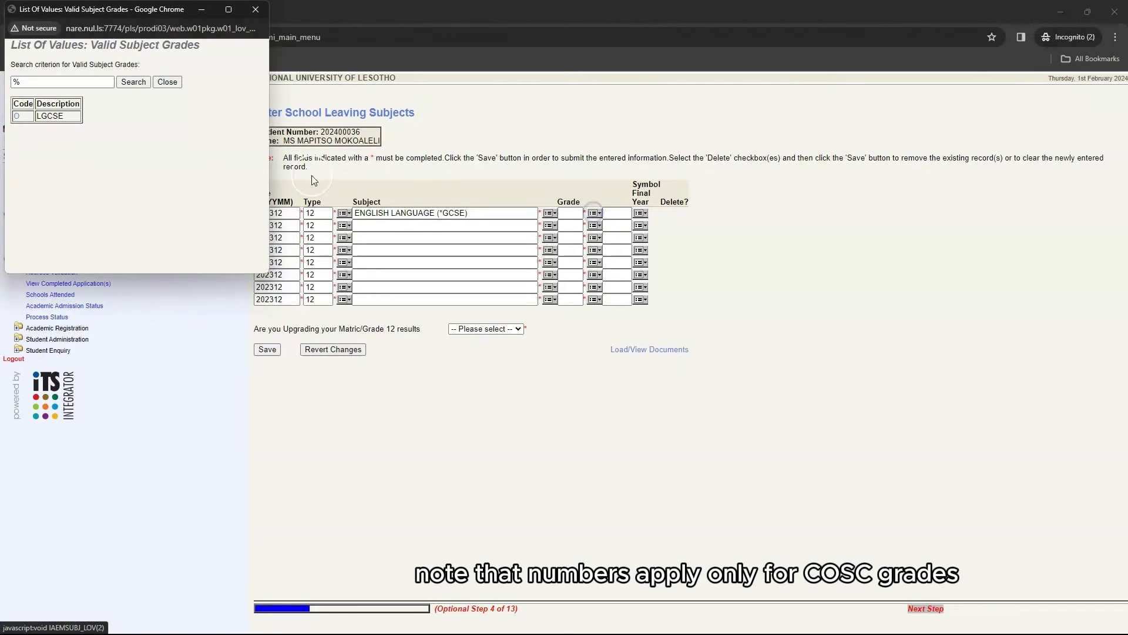
{"action": "left_click", "coordinate": [23, 118]}
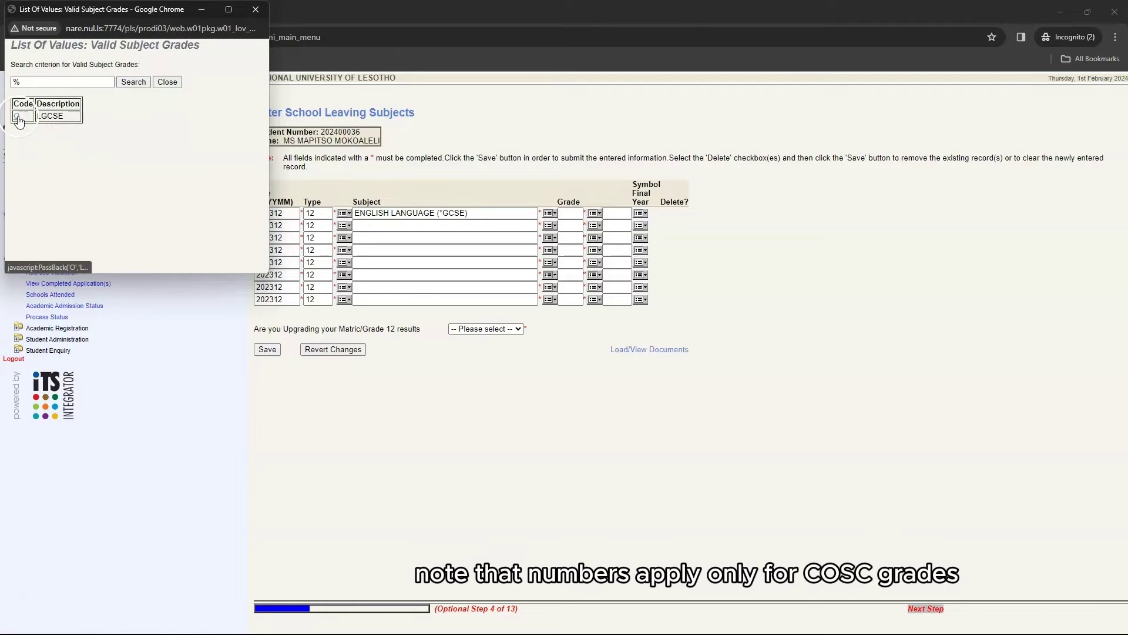
{"action": "left_click", "coordinate": [639, 214]}
{"action": "left_click", "coordinate": [124, 105]}
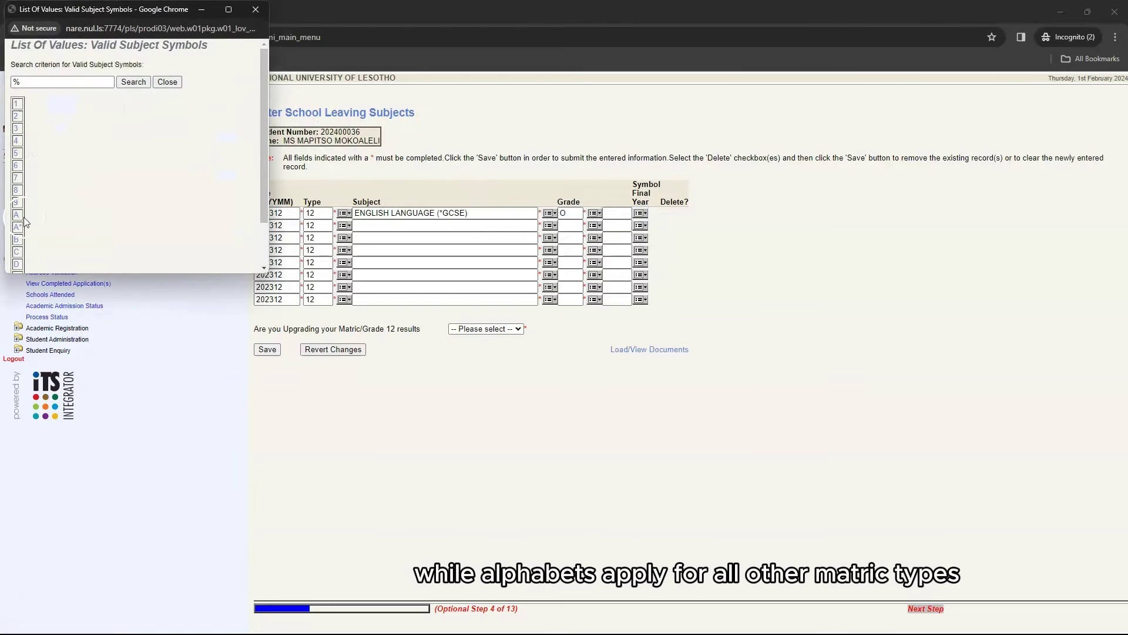
{"action": "scroll", "coordinate": [34, 231], "scroll_direction": "down", "scroll_amount": 2}
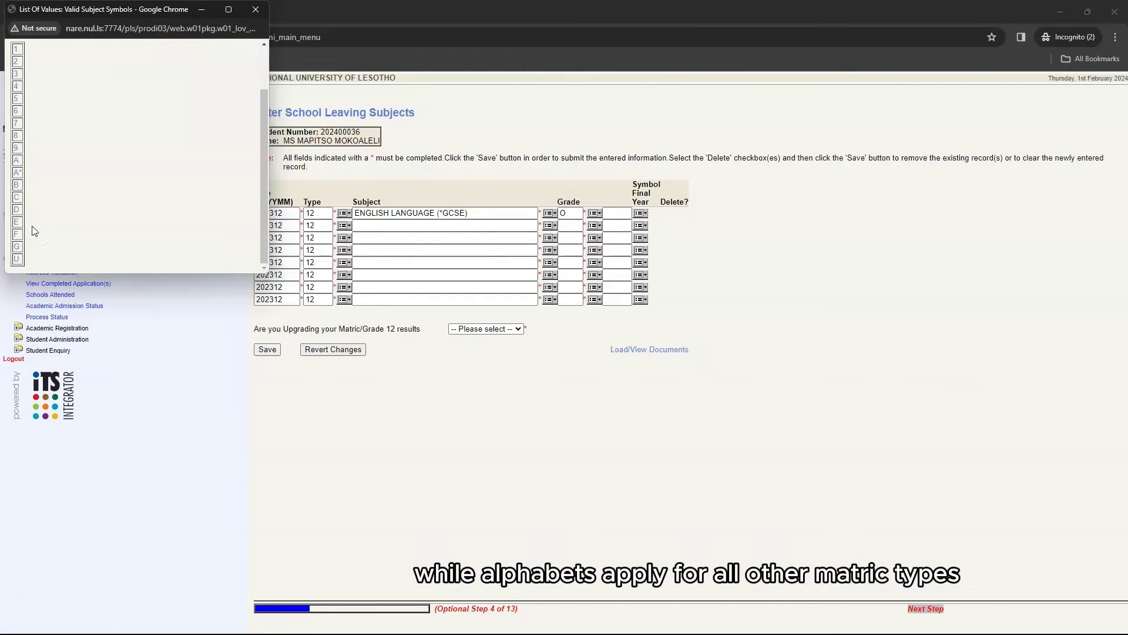
{"action": "left_click", "coordinate": [18, 198]}
{"action": "left_click", "coordinate": [19, 173]}
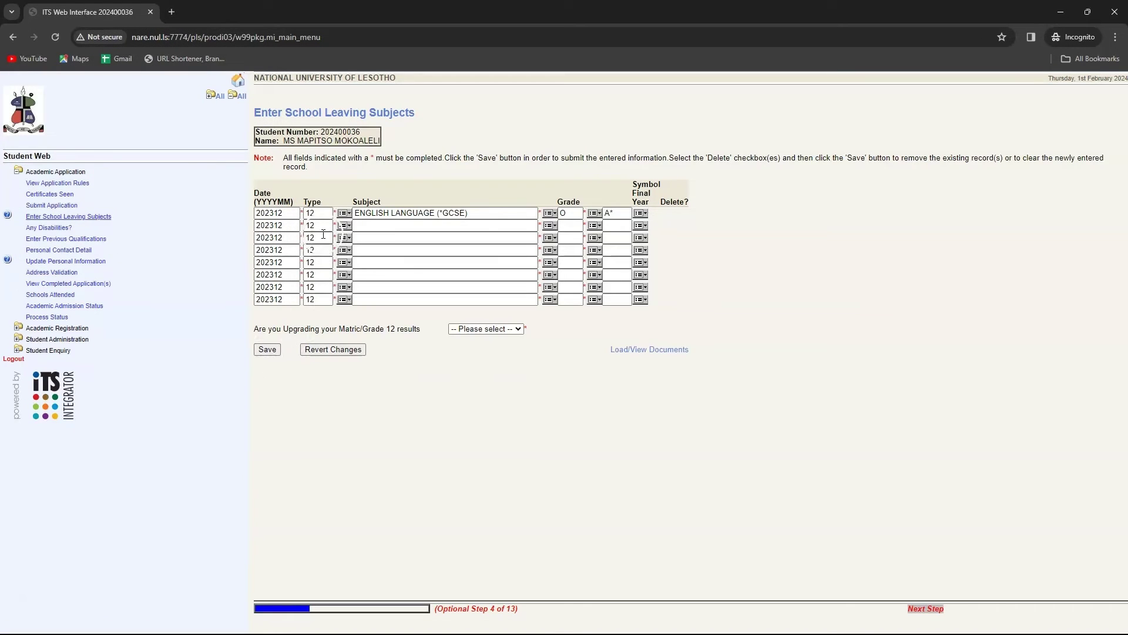
{"action": "left_click", "coordinate": [344, 225]}
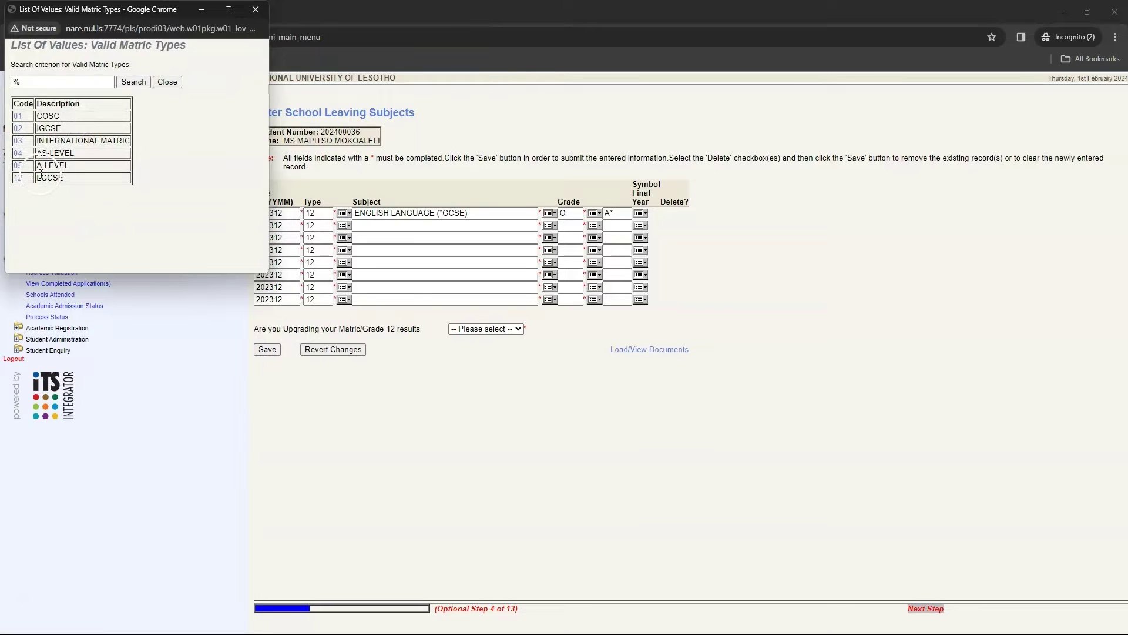
{"action": "left_click", "coordinate": [18, 177]}
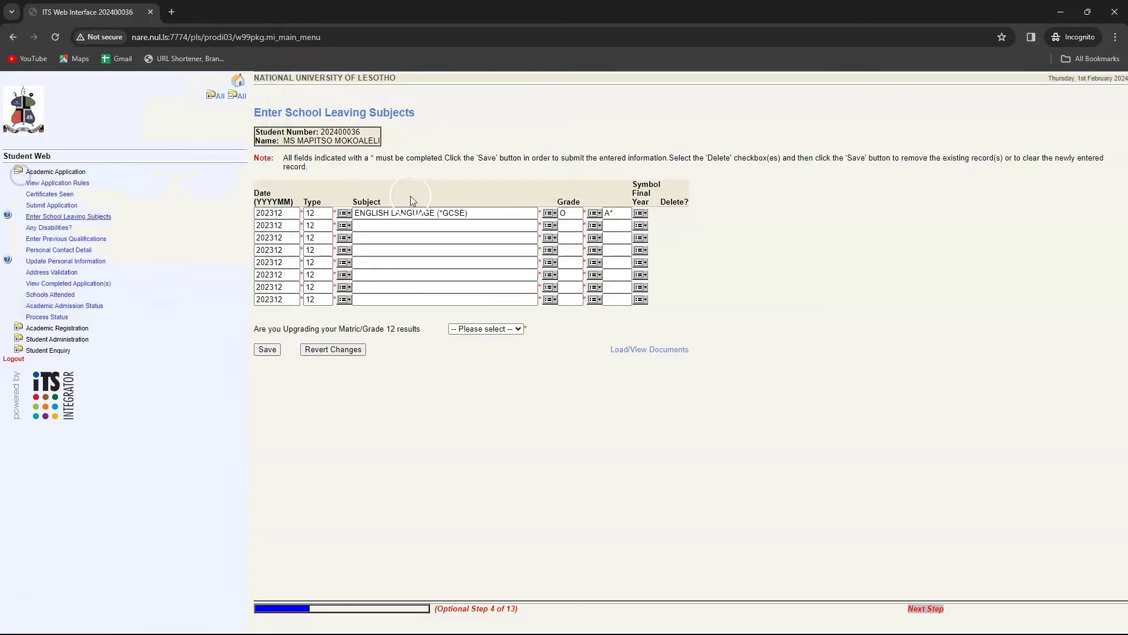
Set row 2 to SESOTHO with grade O and symbol B.
{"action": "left_click", "coordinate": [549, 225]}
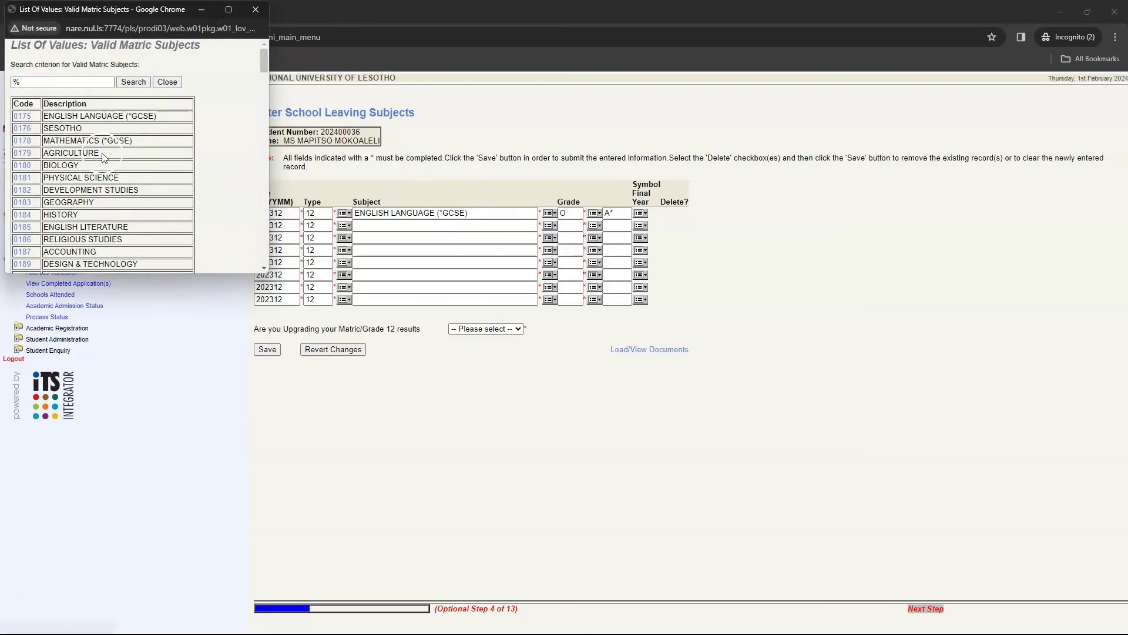
{"action": "left_click", "coordinate": [25, 129]}
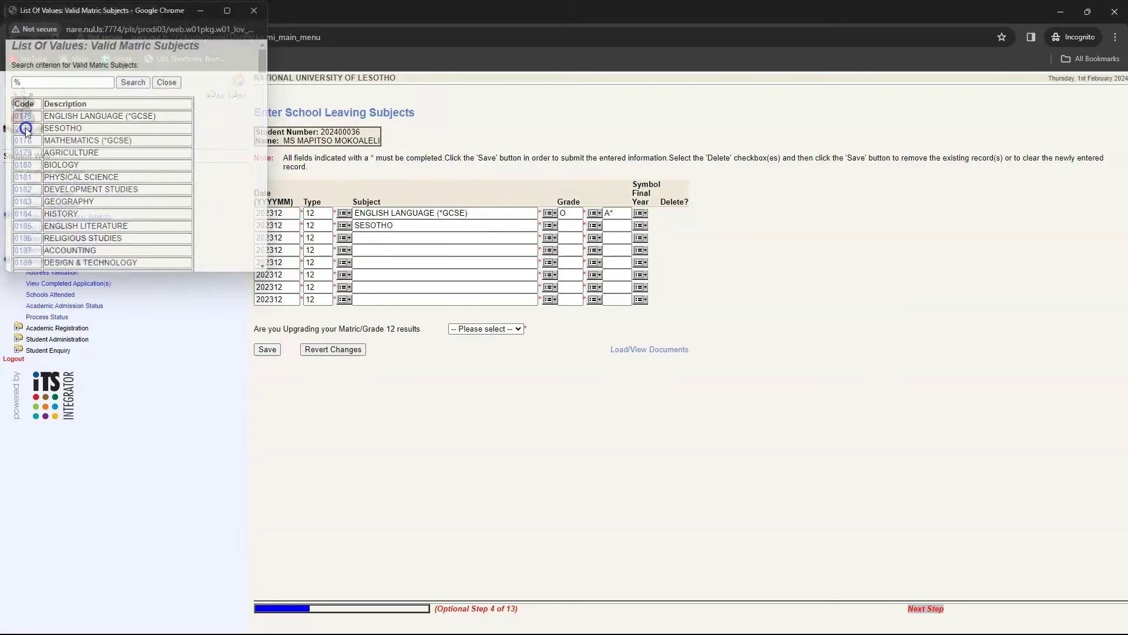
{"action": "left_click", "coordinate": [593, 225]}
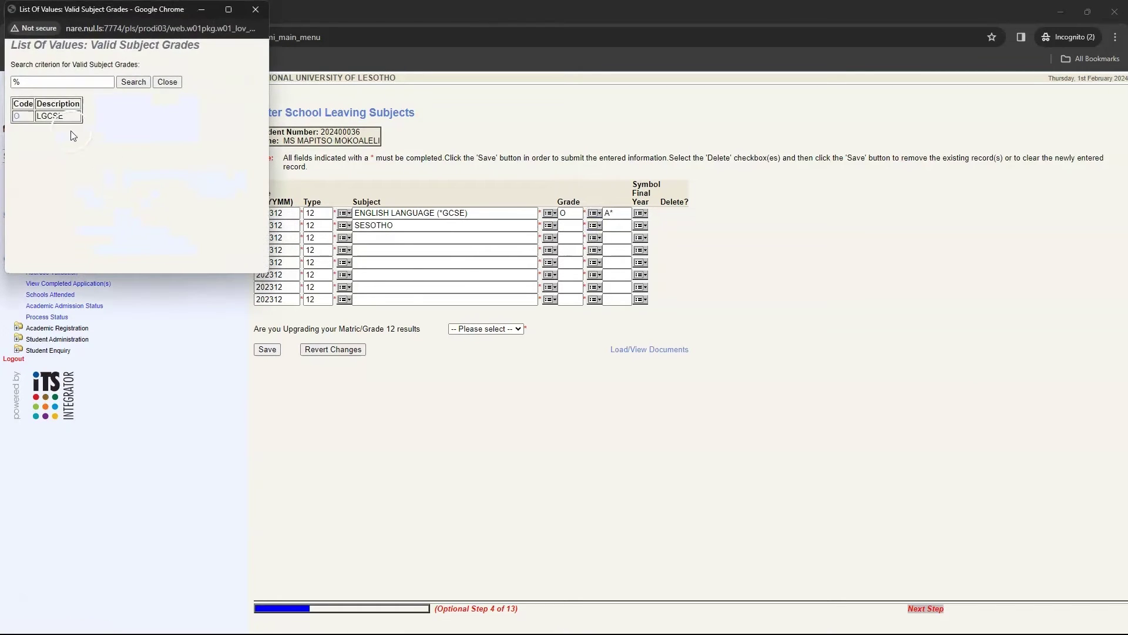
{"action": "left_click", "coordinate": [21, 116]}
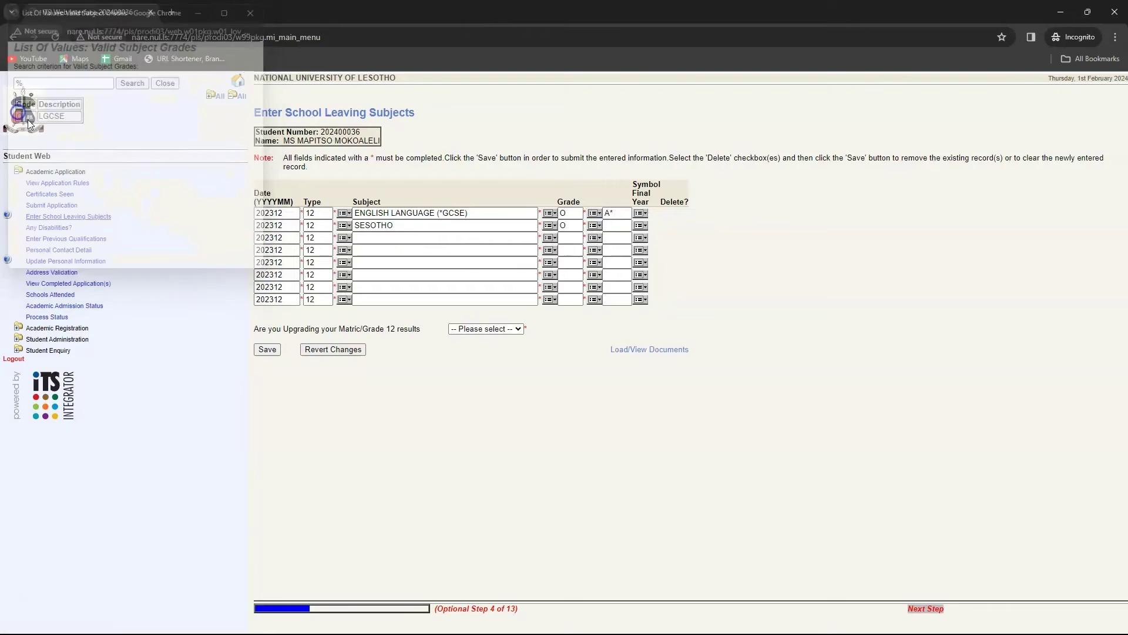
{"action": "left_click", "coordinate": [639, 225]}
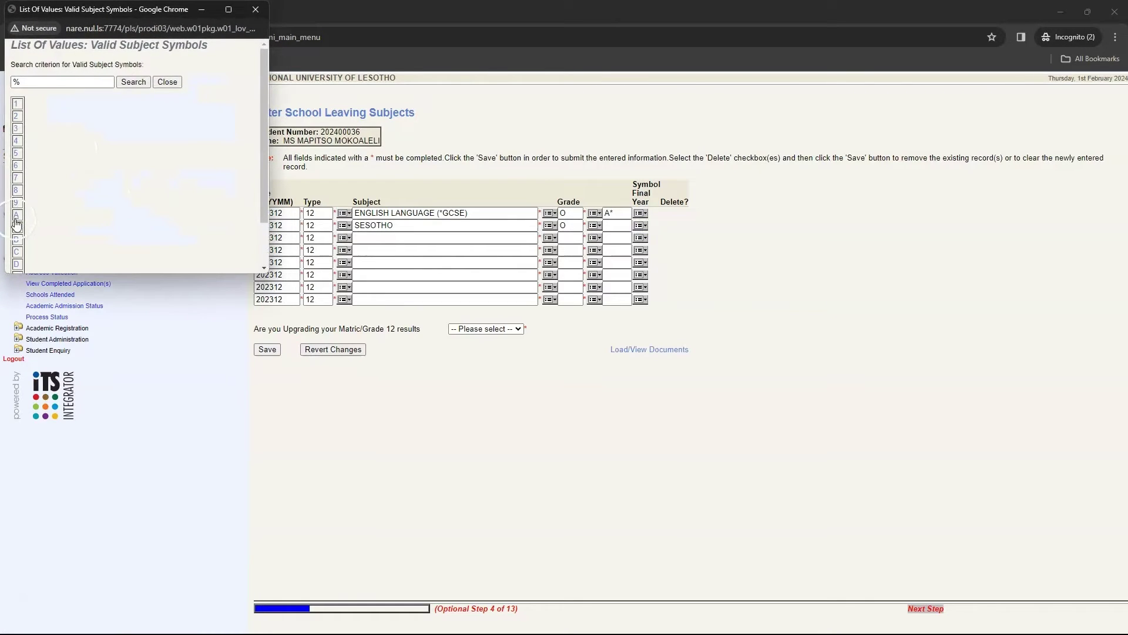
{"action": "left_click", "coordinate": [17, 239]}
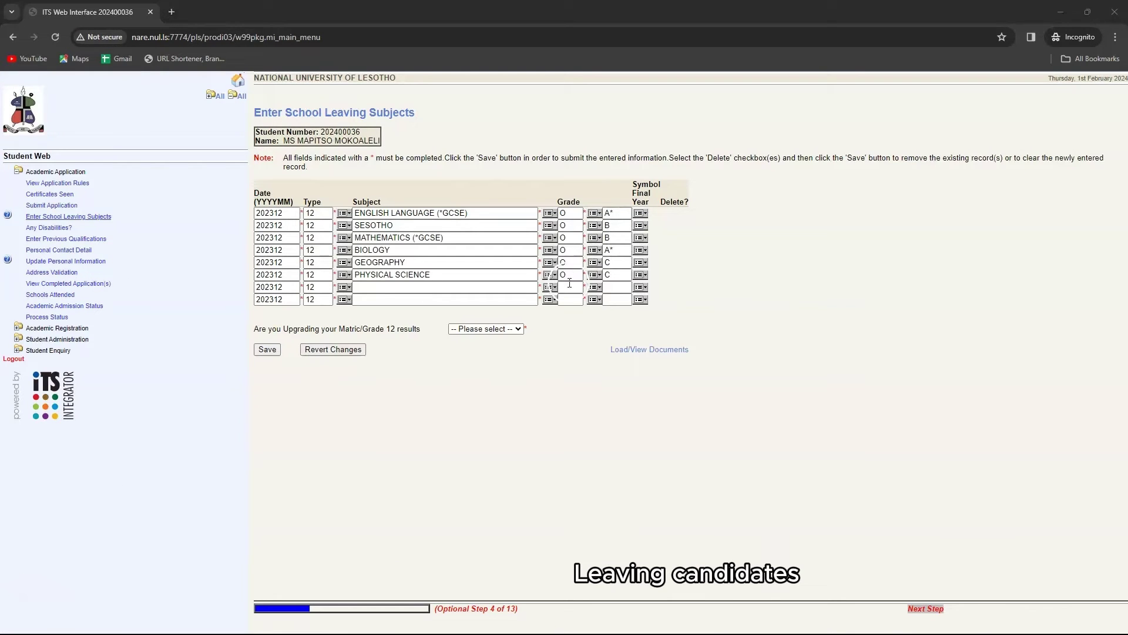
Save the six school-leaving subjects, giving a Total Rating of 16.
{"action": "left_click", "coordinate": [562, 331]}
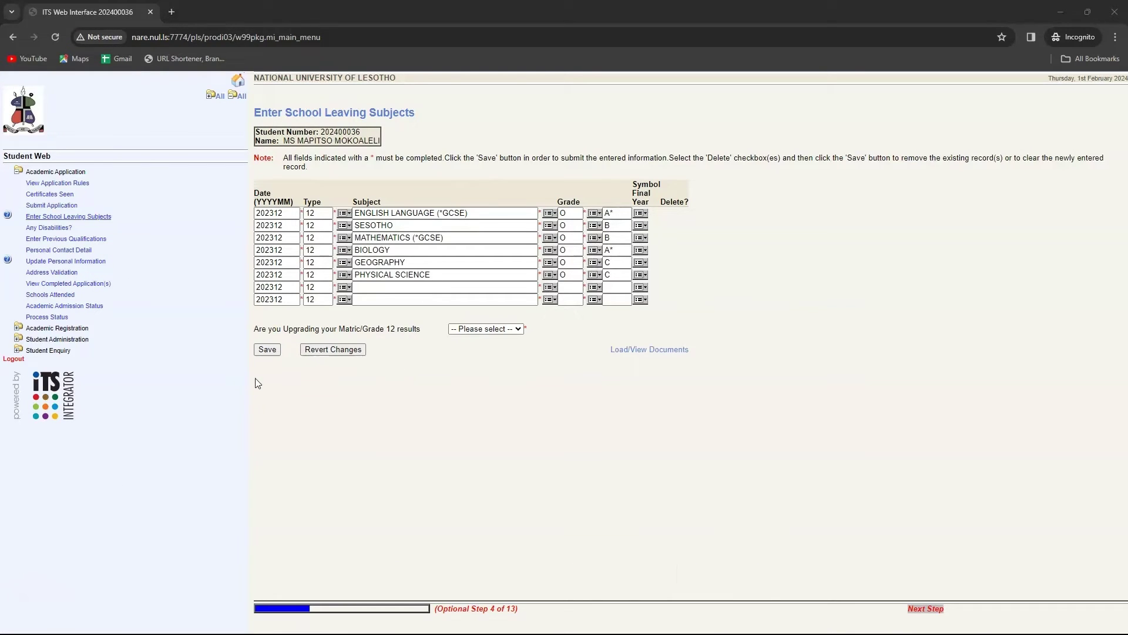
{"action": "left_click", "coordinate": [266, 350]}
{"action": "left_click", "coordinate": [345, 354]}
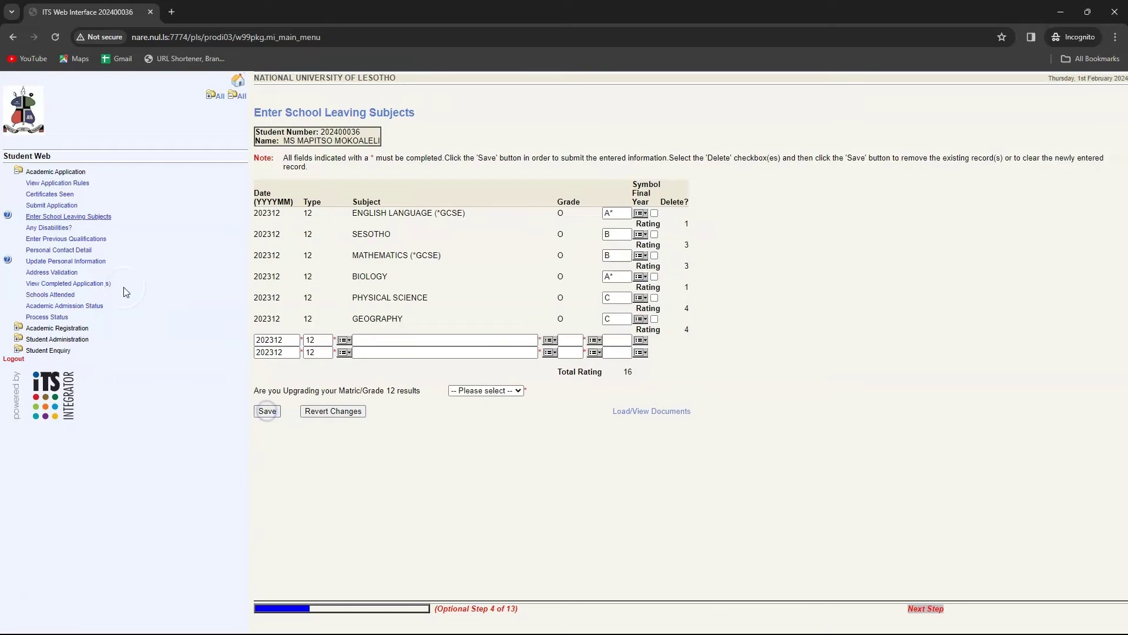
{"action": "left_click", "coordinate": [43, 230]}
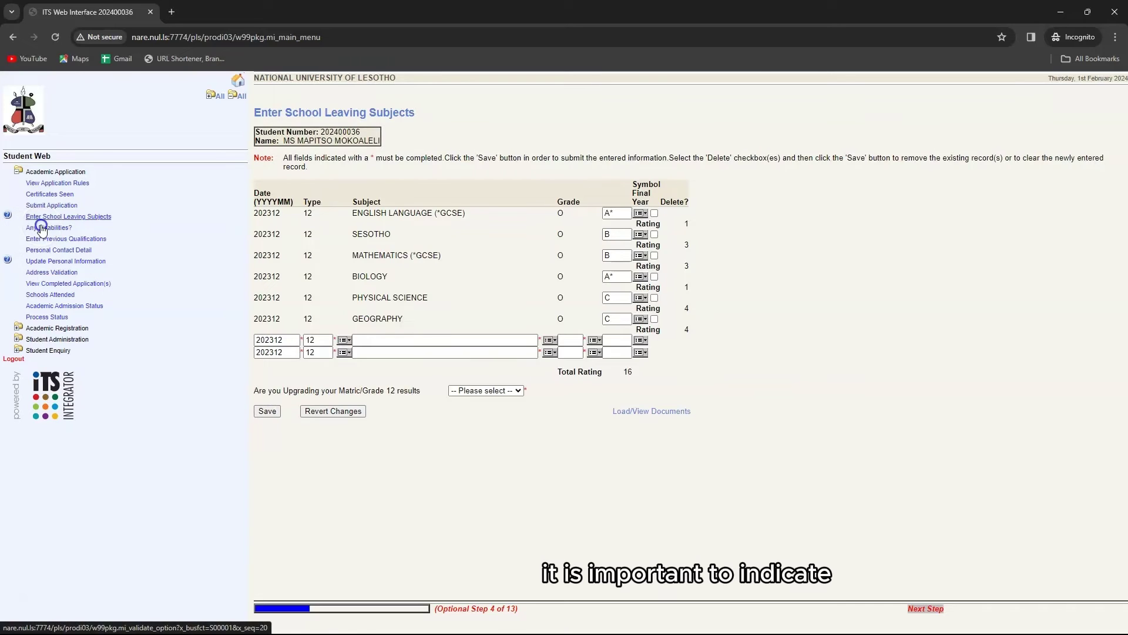
Record NONE and WHEEL CHAIR USER in the two Disability dropdowns and save them.
{"action": "left_click", "coordinate": [357, 188]}
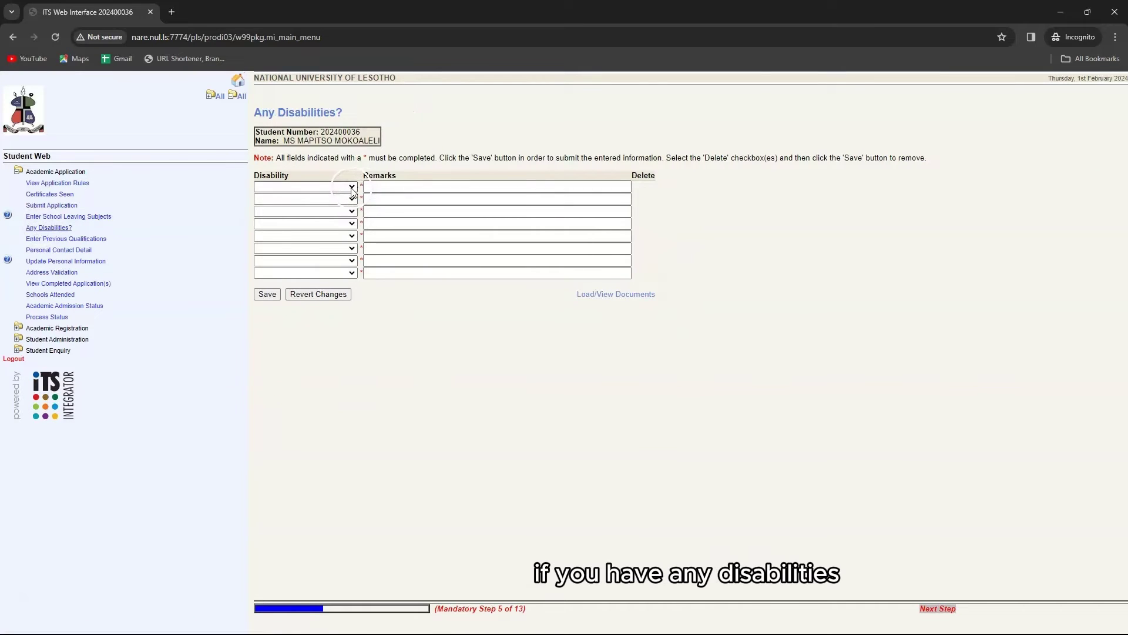
{"action": "left_click", "coordinate": [353, 186]}
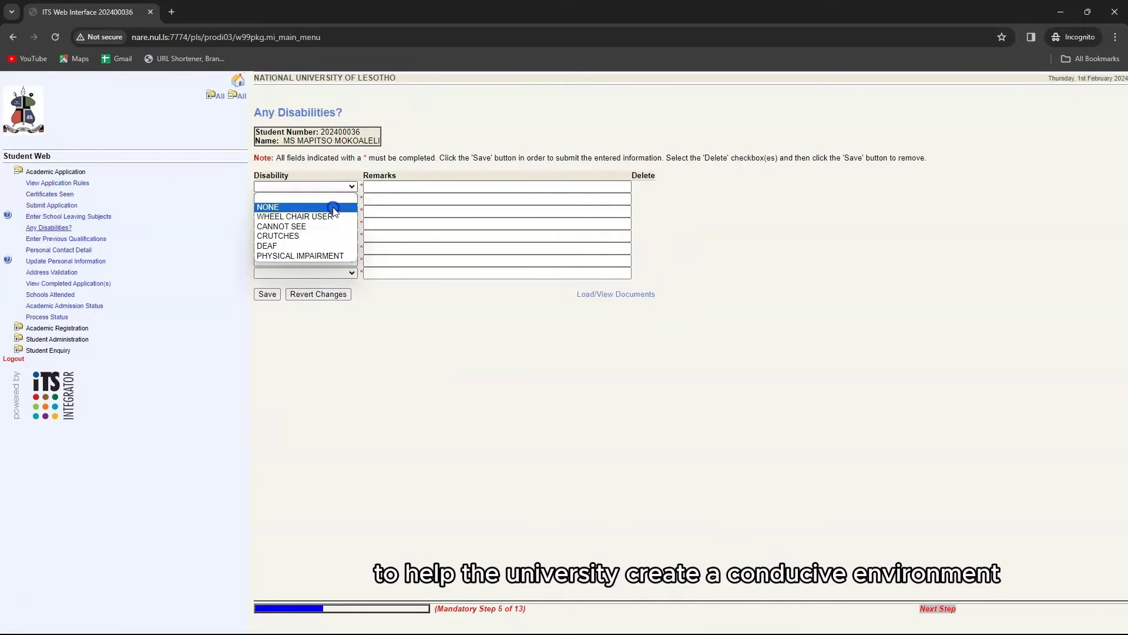
{"action": "left_click", "coordinate": [333, 209]}
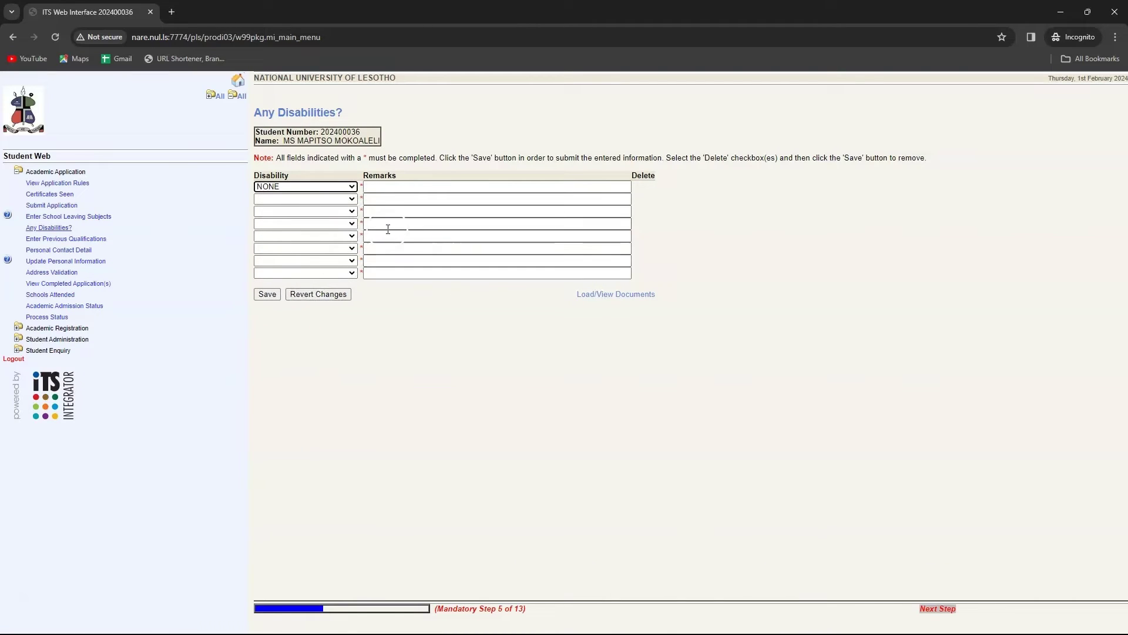
{"action": "left_click", "coordinate": [352, 198]}
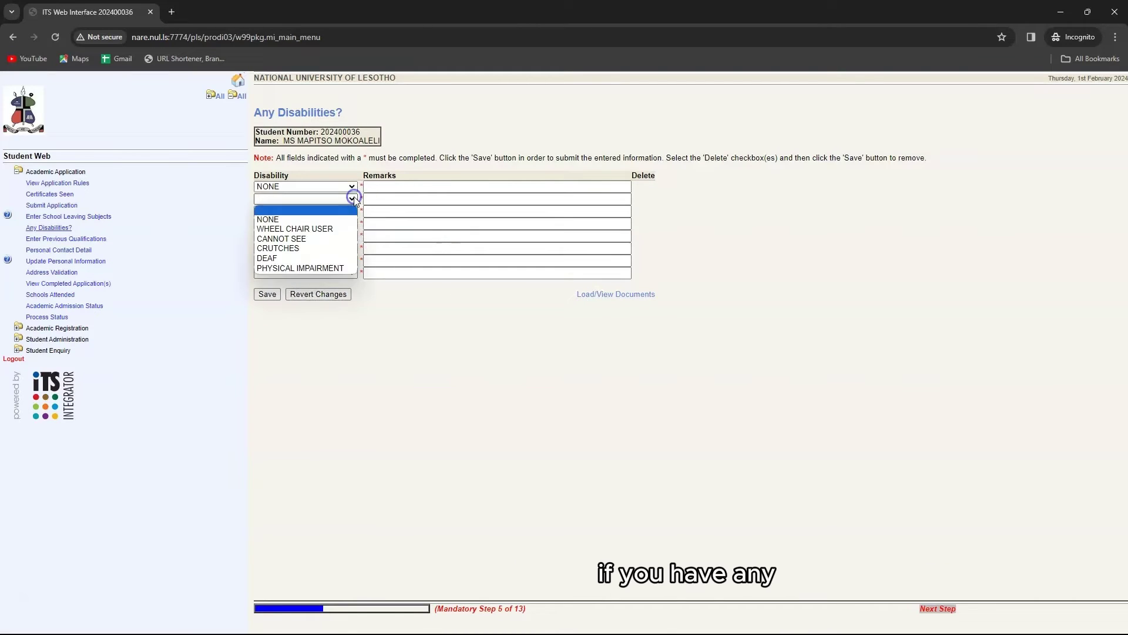
{"action": "left_click", "coordinate": [338, 230]}
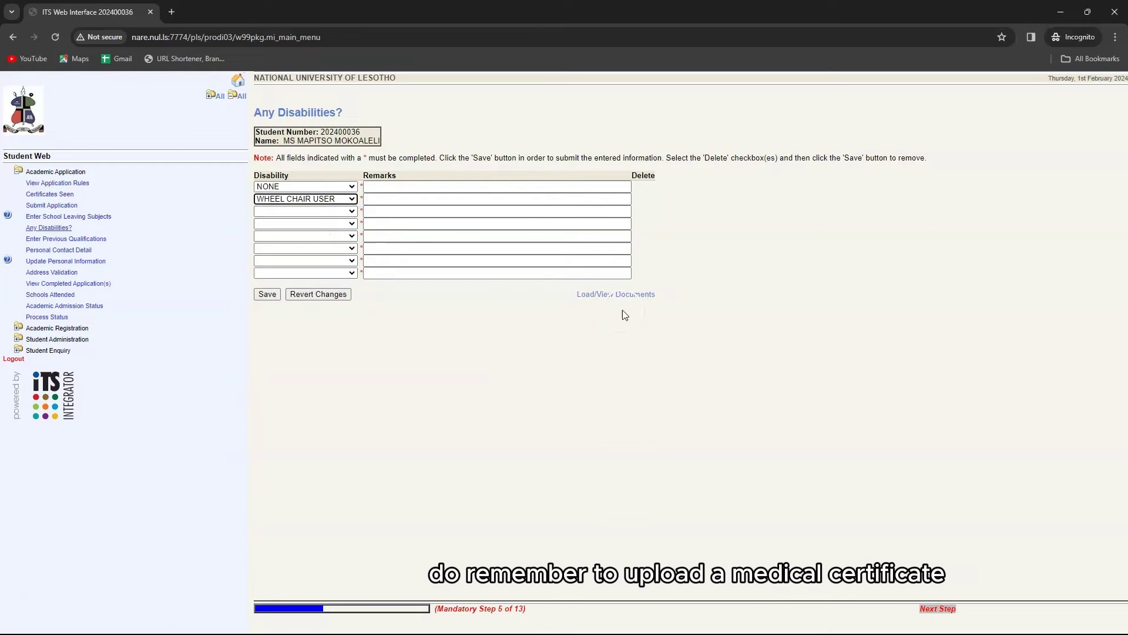
{"action": "left_click", "coordinate": [268, 294]}
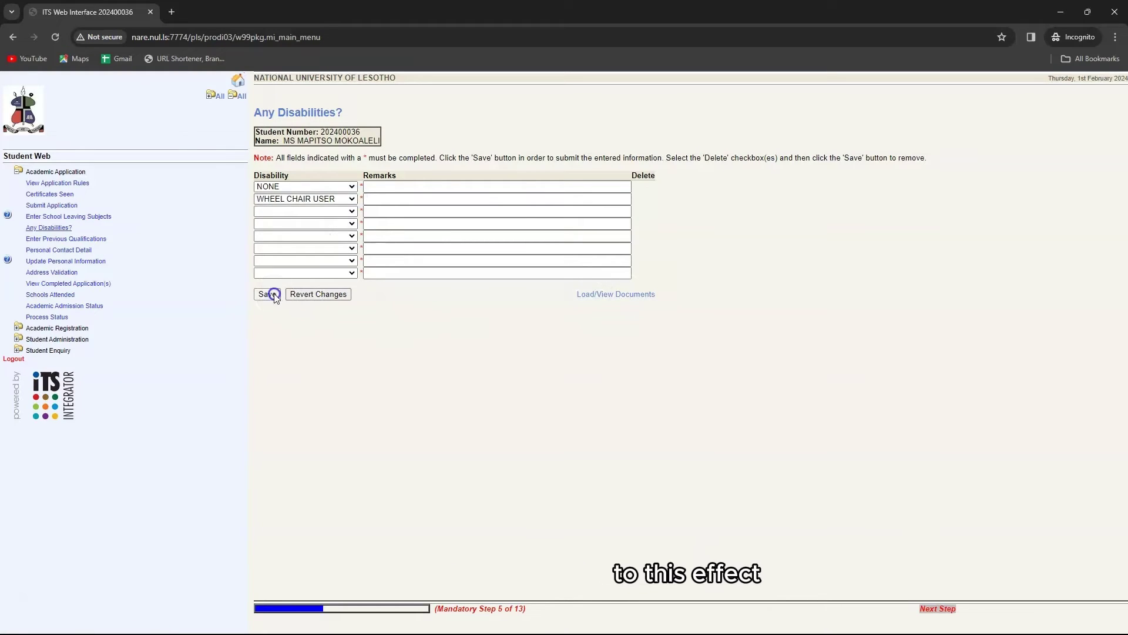
Choose ATHLONE TRAINING COLLEGE as the previous institution, with registration years 2009 to 2011.
{"action": "left_click", "coordinate": [58, 239]}
{"action": "left_click", "coordinate": [807, 176]}
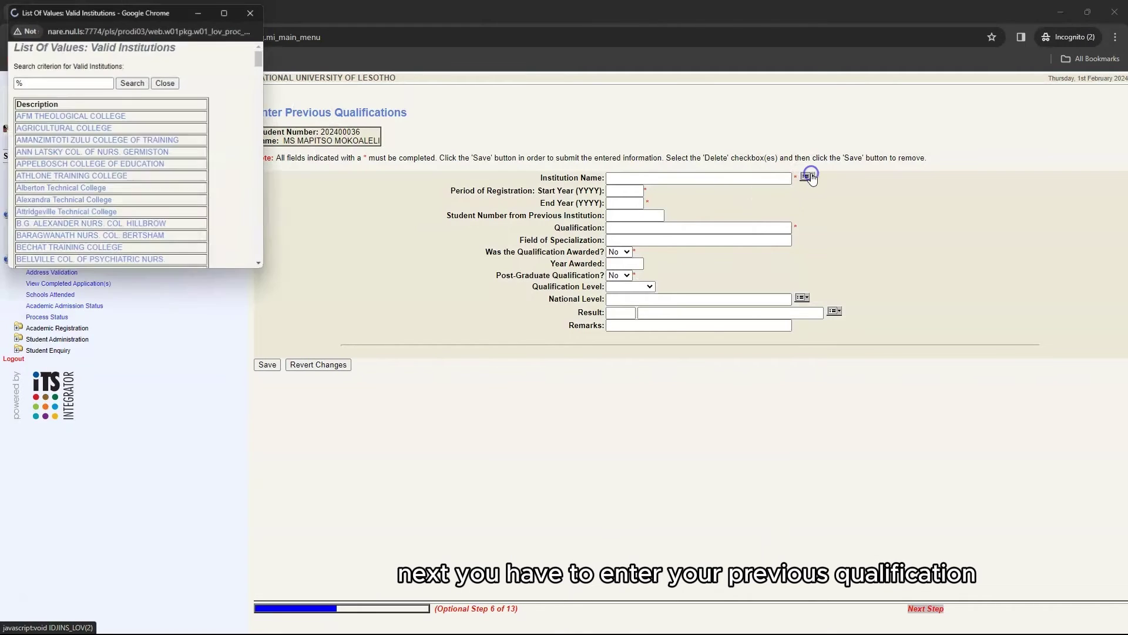
{"action": "left_click", "coordinate": [76, 178]}
{"action": "left_click", "coordinate": [634, 193]}
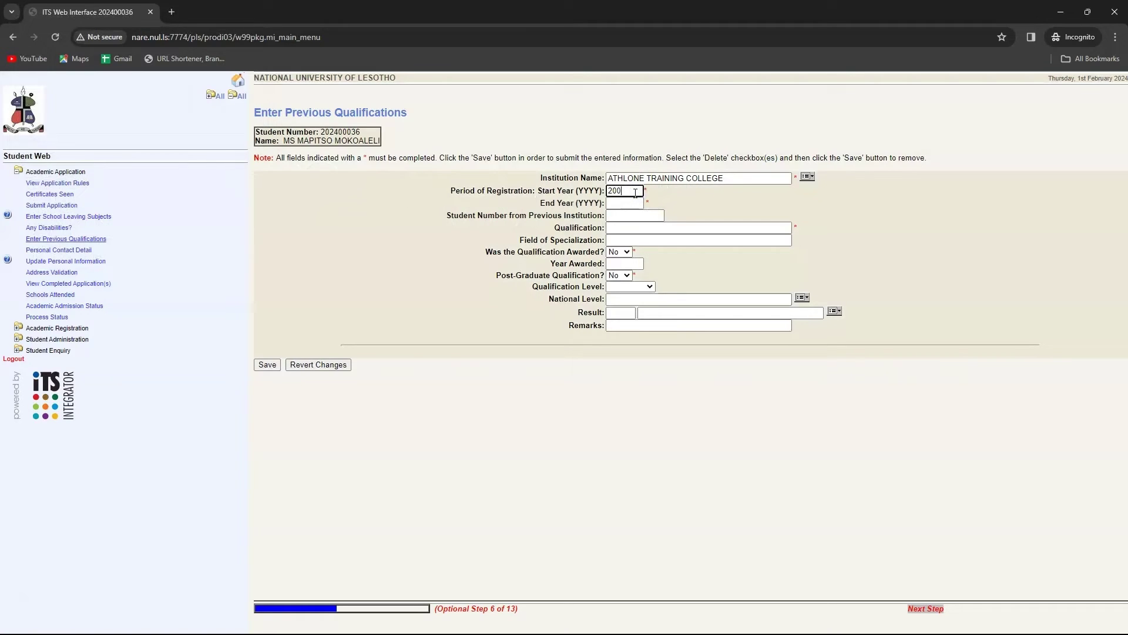
{"action": "left_click", "coordinate": [634, 202]}
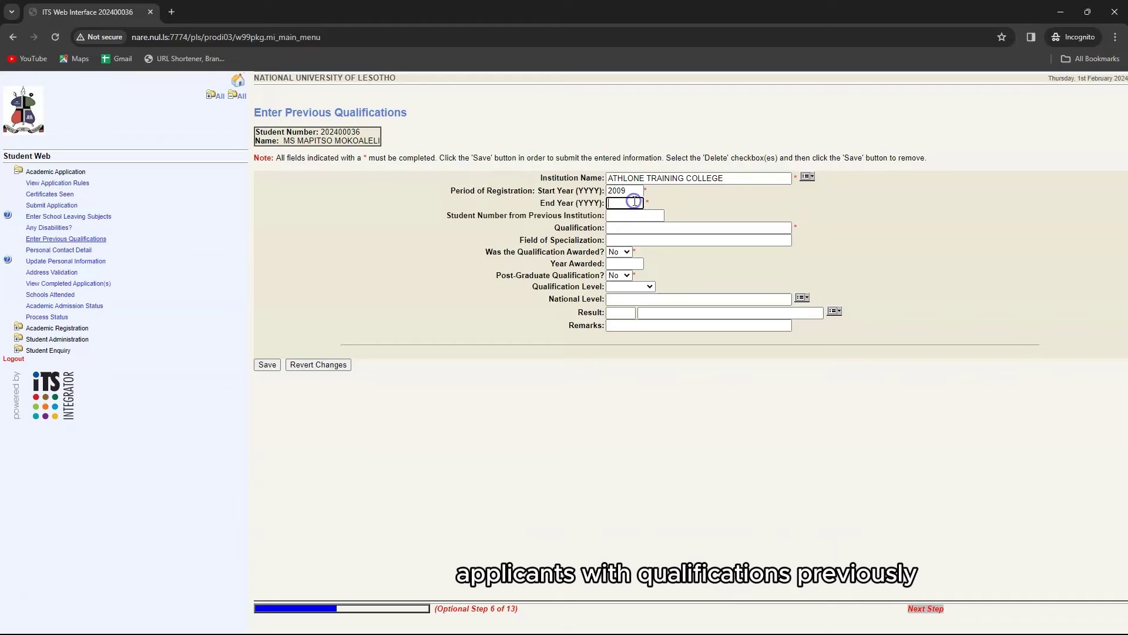
{"action": "left_click", "coordinate": [635, 211]}
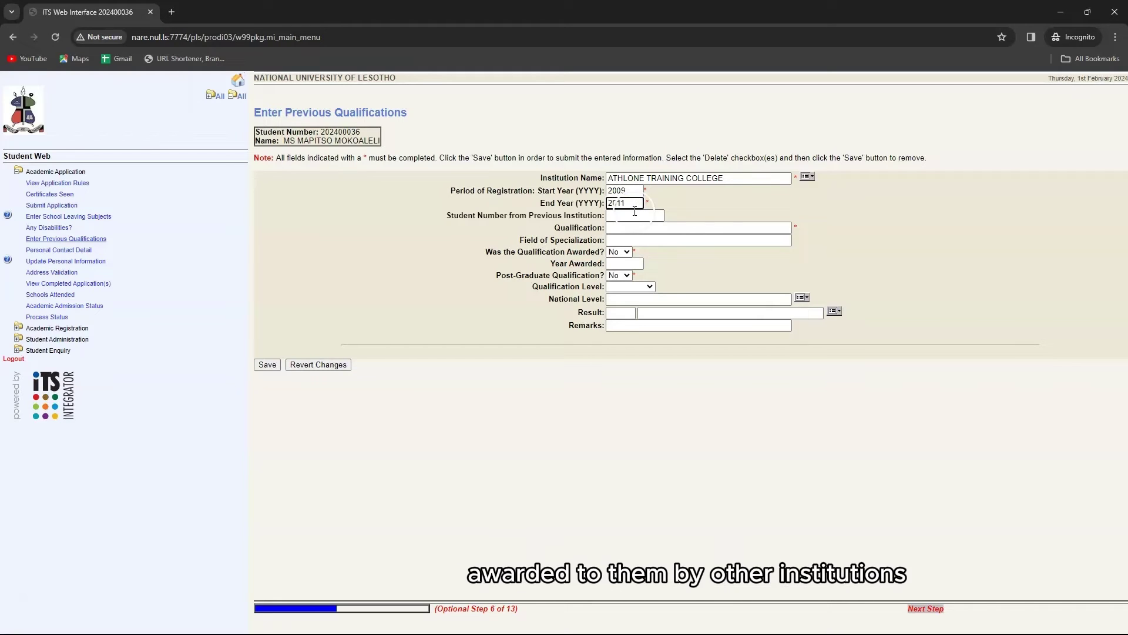
Enter the previous student number and the diploma in marketing awarded with credit, then save.
{"action": "left_click", "coordinate": [635, 215]}
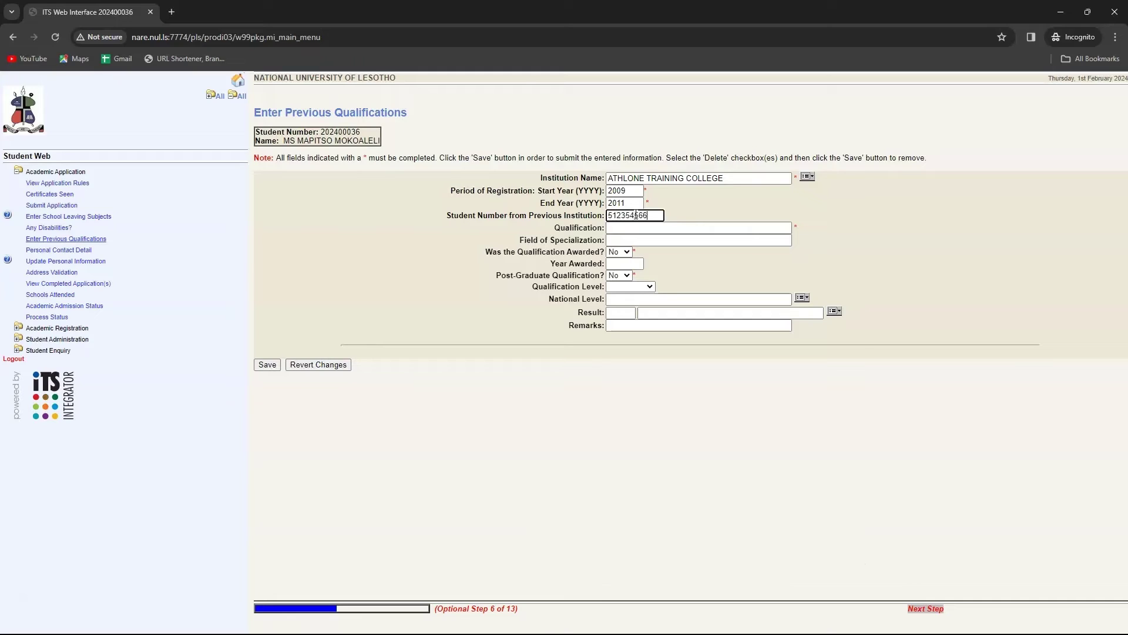
{"action": "left_click", "coordinate": [643, 233]}
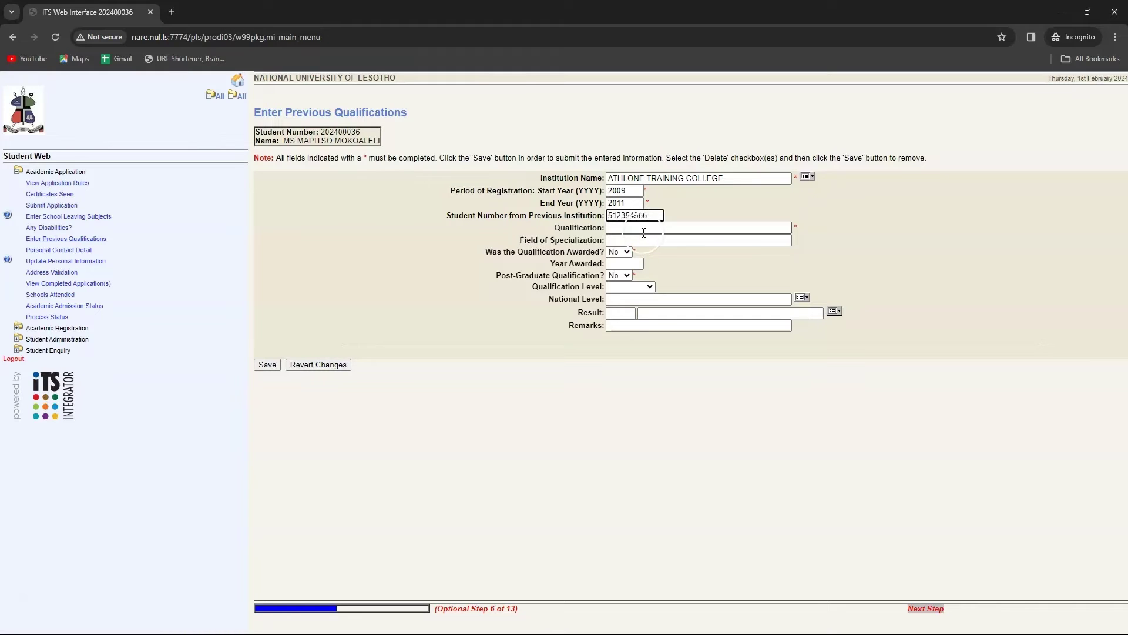
{"action": "left_click", "coordinate": [736, 225]}
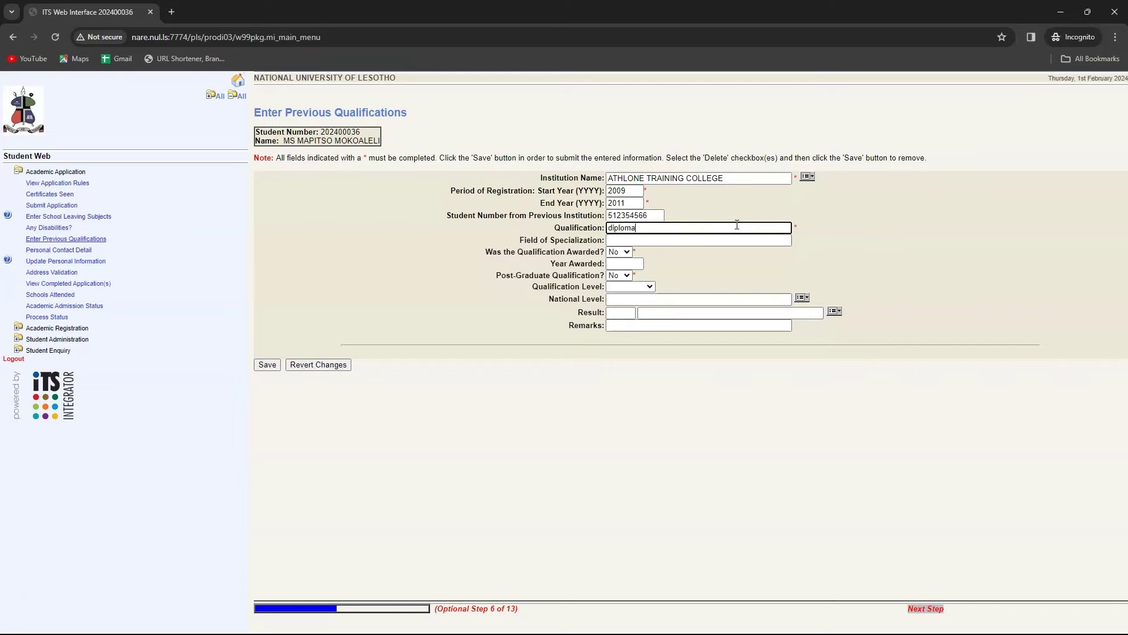
{"action": "left_click", "coordinate": [315, 496]}
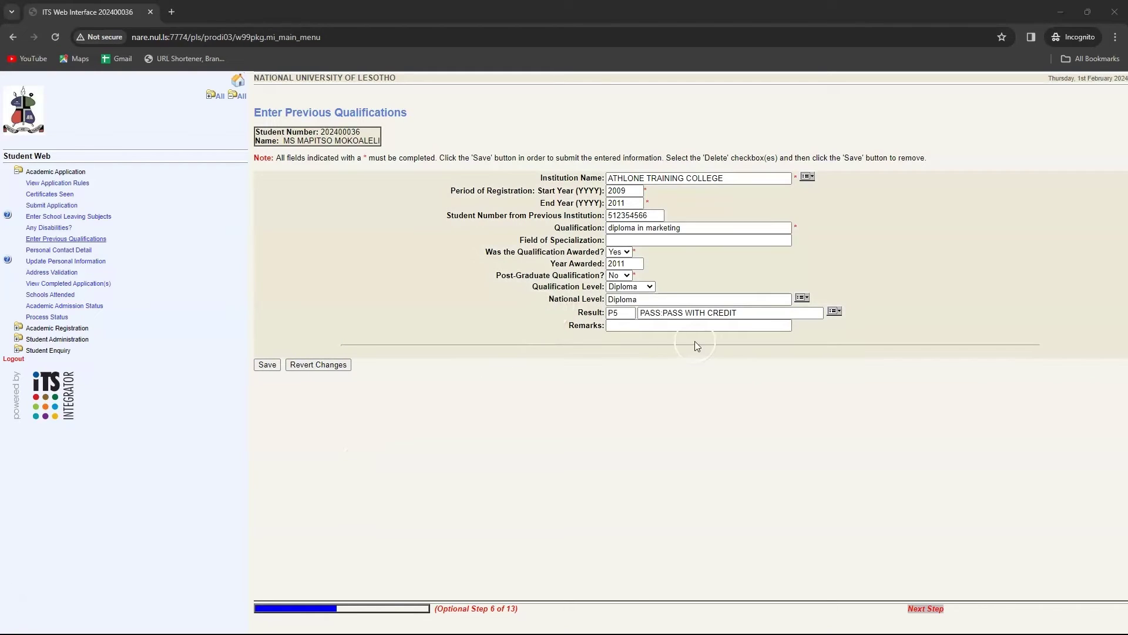
{"action": "left_click", "coordinate": [687, 324]}
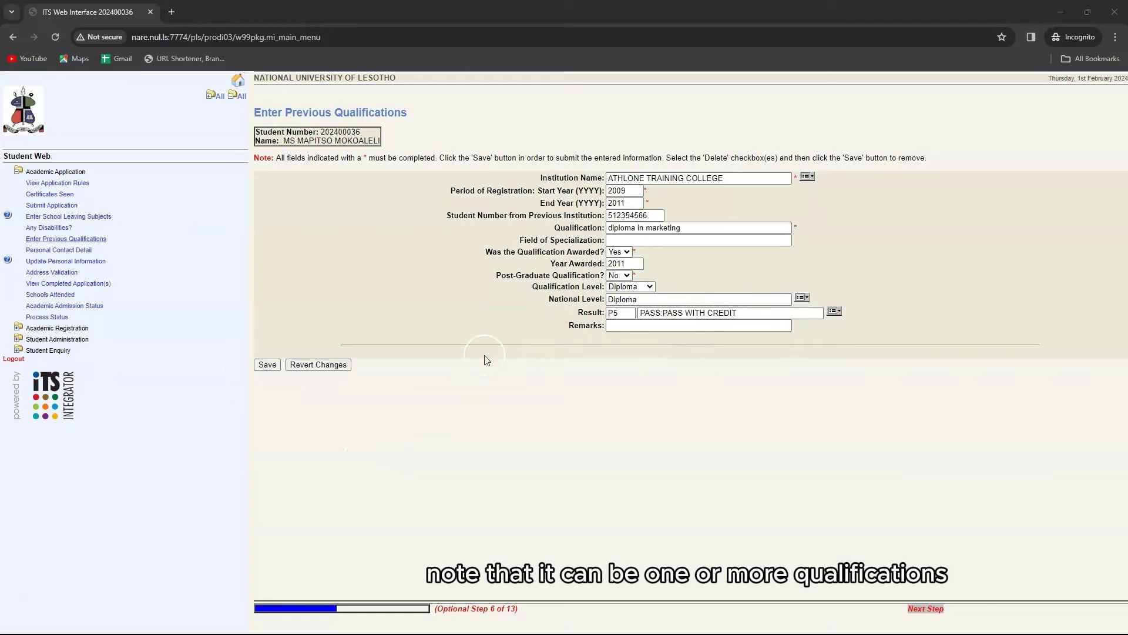
{"action": "left_click", "coordinate": [260, 364]}
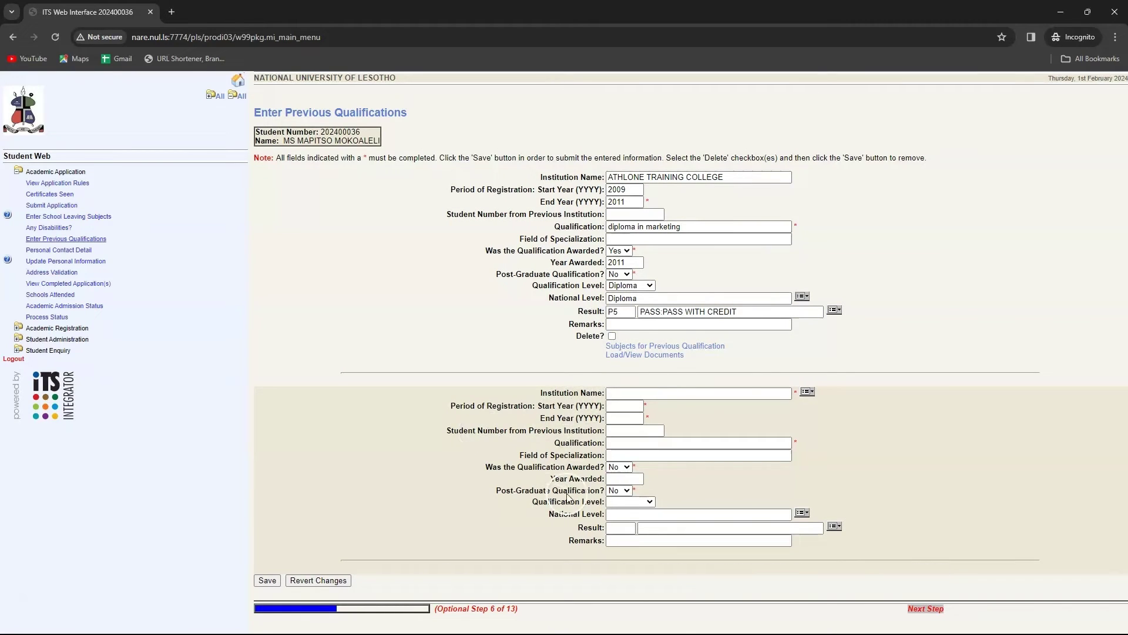
Create a new NOK Home Telephone contact record with the next-of-kin's number and save it.
{"action": "left_click", "coordinate": [47, 251]}
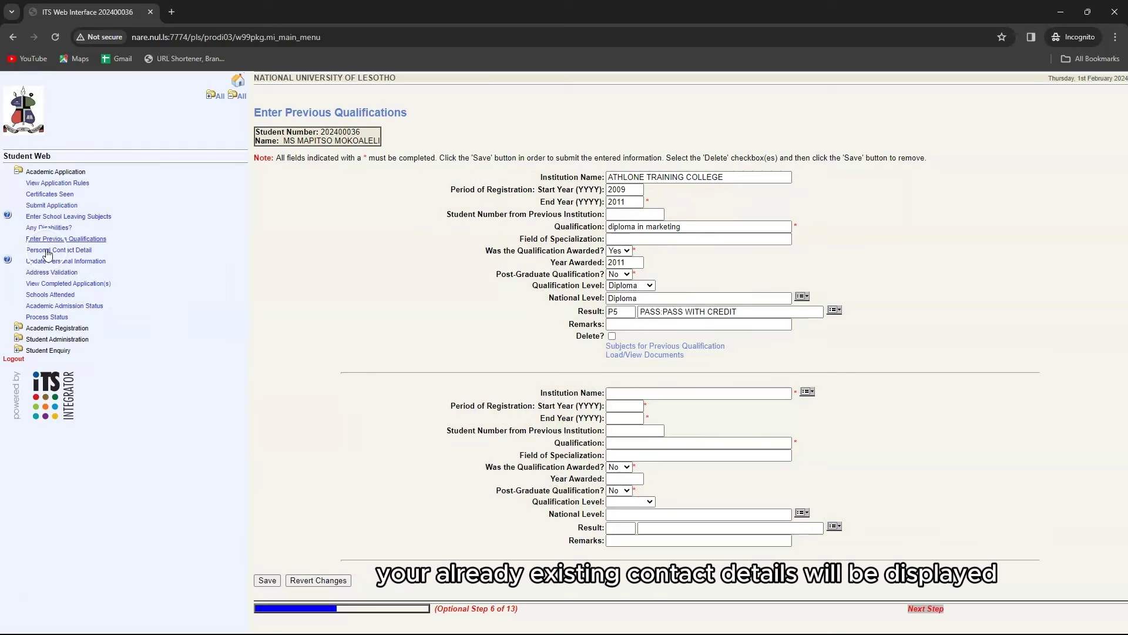
{"action": "left_click", "coordinate": [286, 205]}
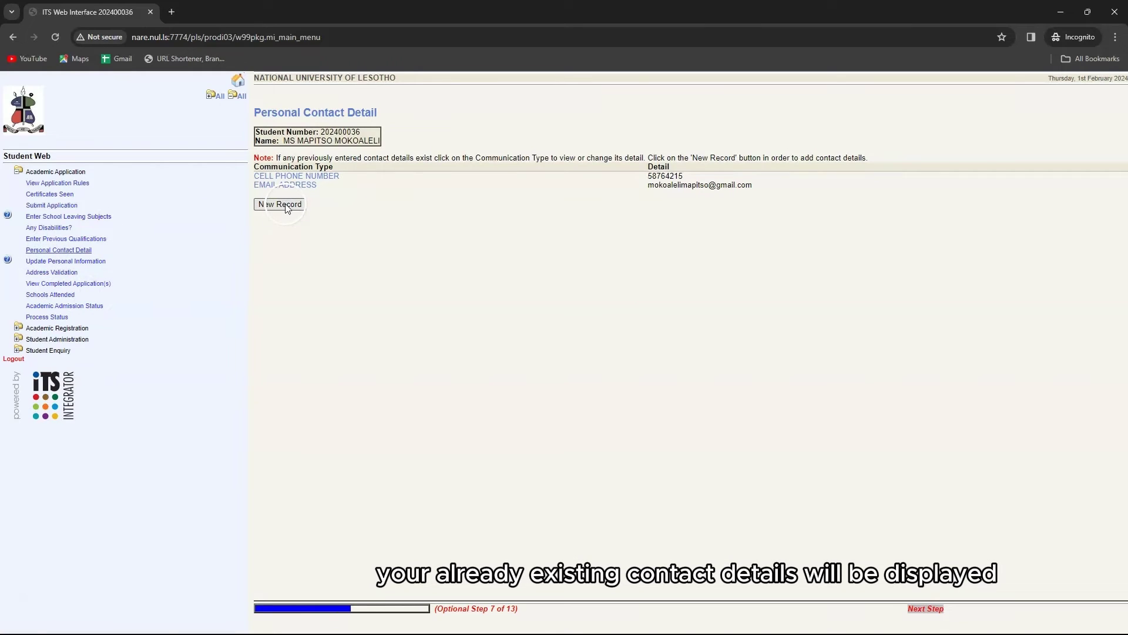
{"action": "left_click", "coordinate": [458, 173]}
{"action": "left_click", "coordinate": [496, 170]}
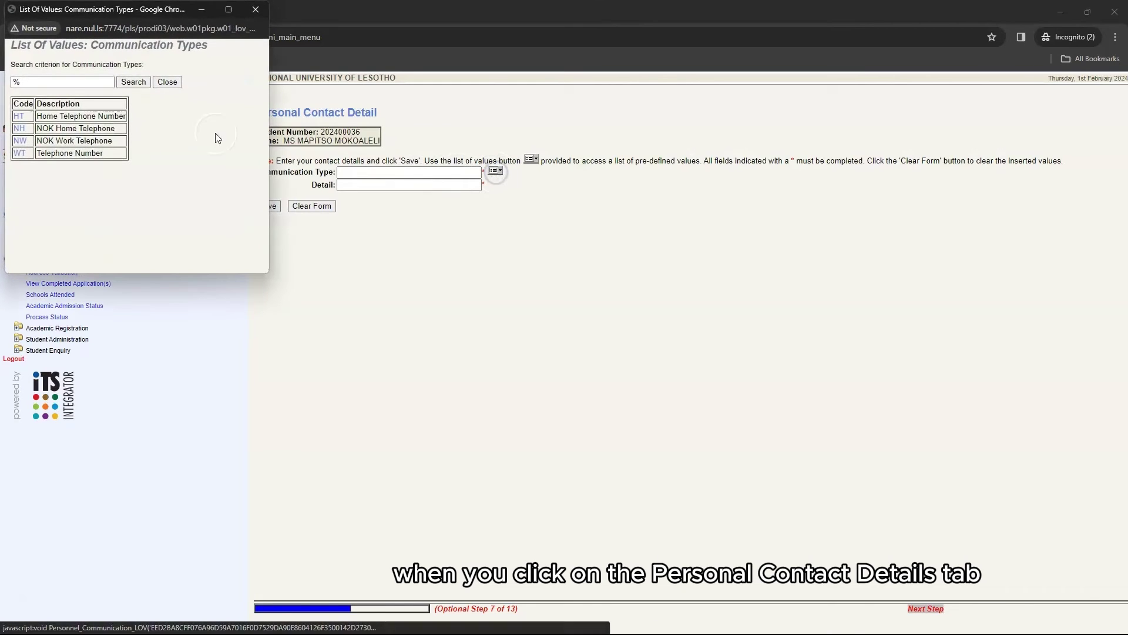
{"action": "left_click", "coordinate": [21, 141]}
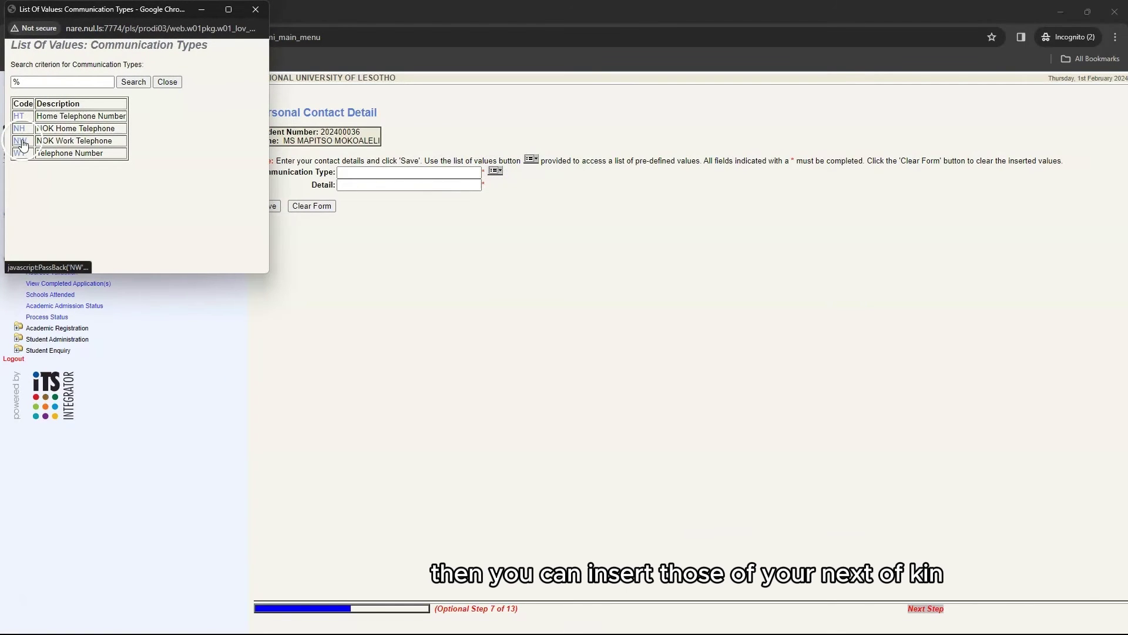
{"action": "left_click", "coordinate": [22, 128]}
{"action": "left_click", "coordinate": [22, 128]}
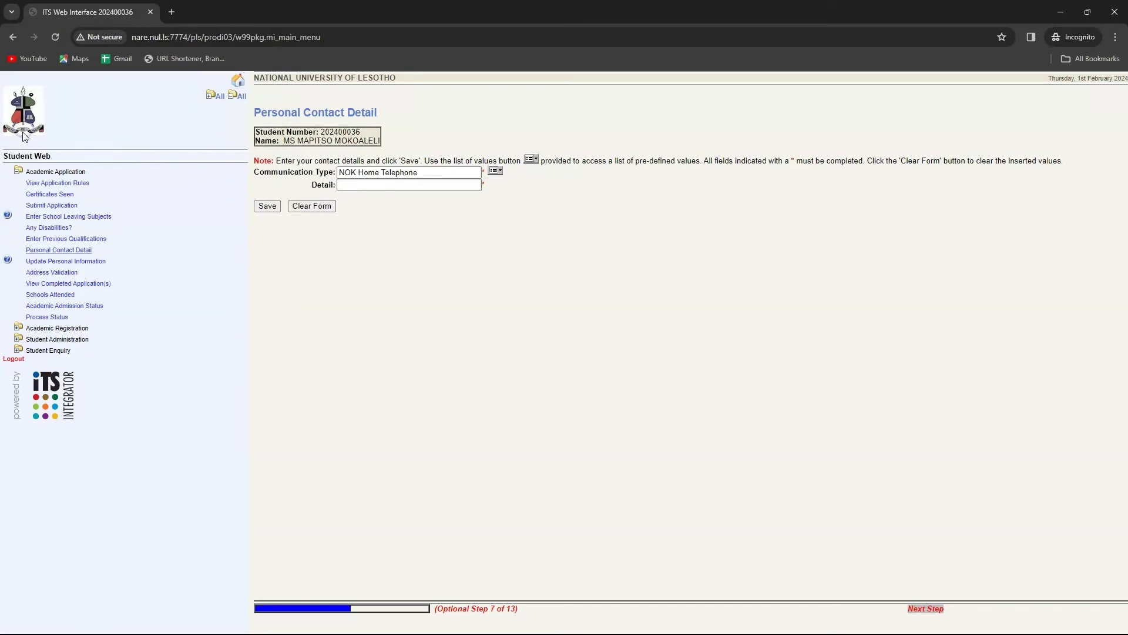
{"action": "left_click", "coordinate": [357, 175]}
{"action": "left_click", "coordinate": [355, 184]}
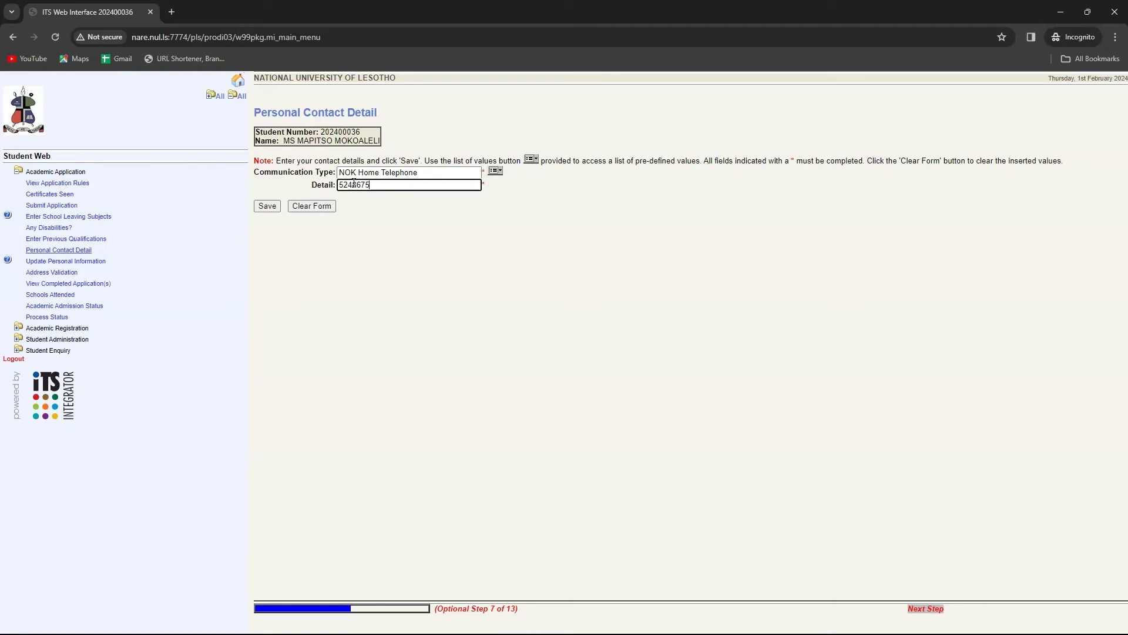
{"action": "left_click", "coordinate": [266, 206]}
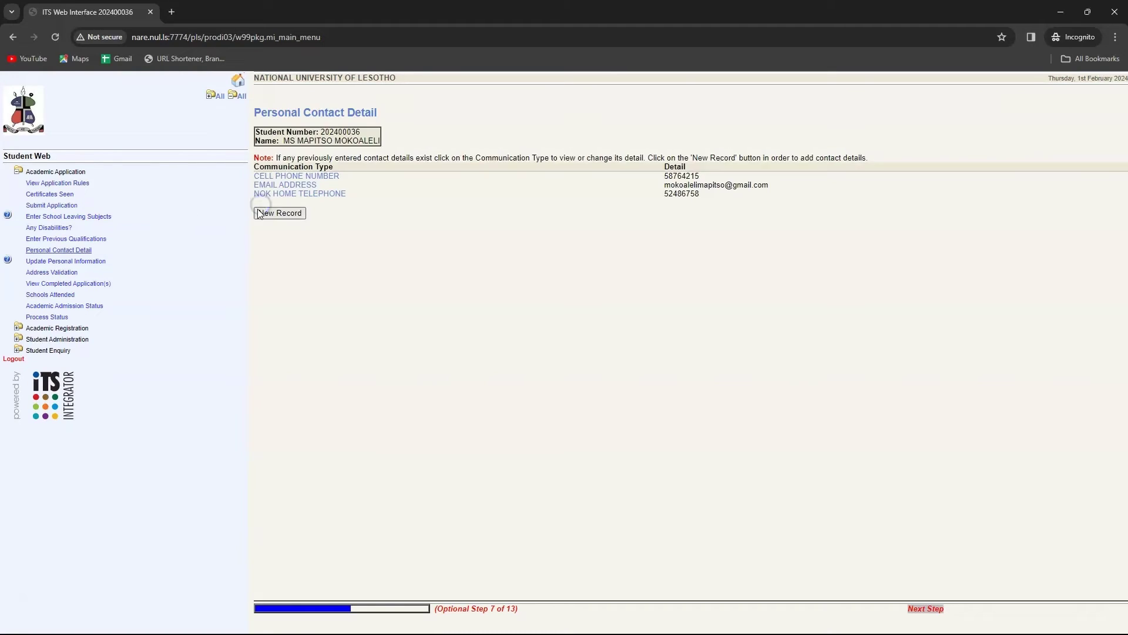
Open Update Personal Information and show the Load/View Documents upload categories.
{"action": "left_click", "coordinate": [74, 262]}
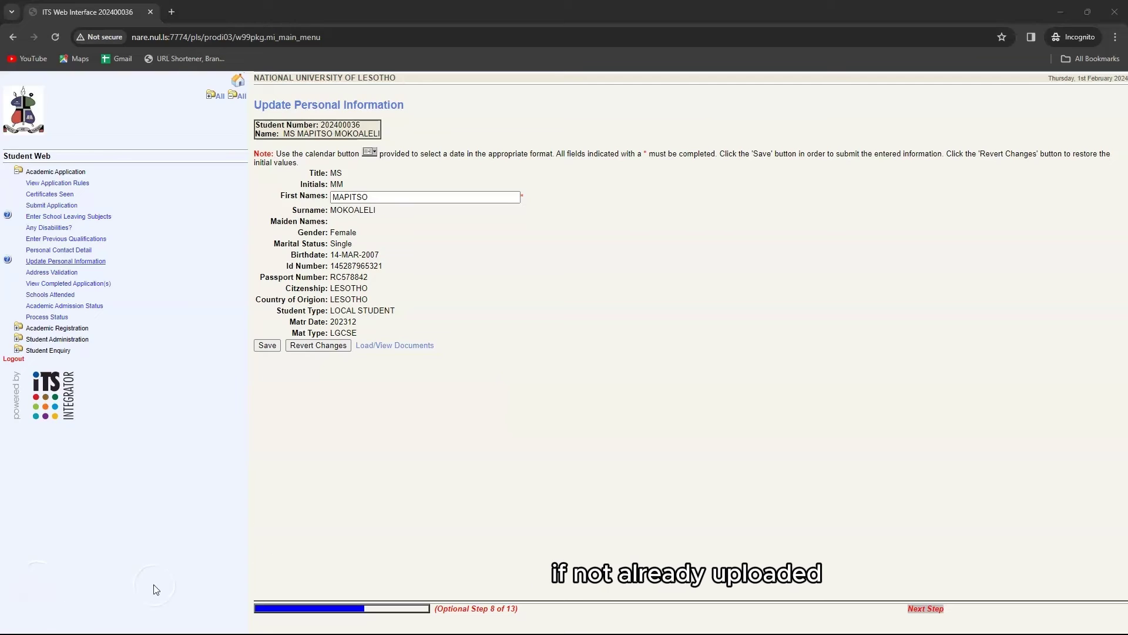
{"action": "left_click", "coordinate": [408, 348]}
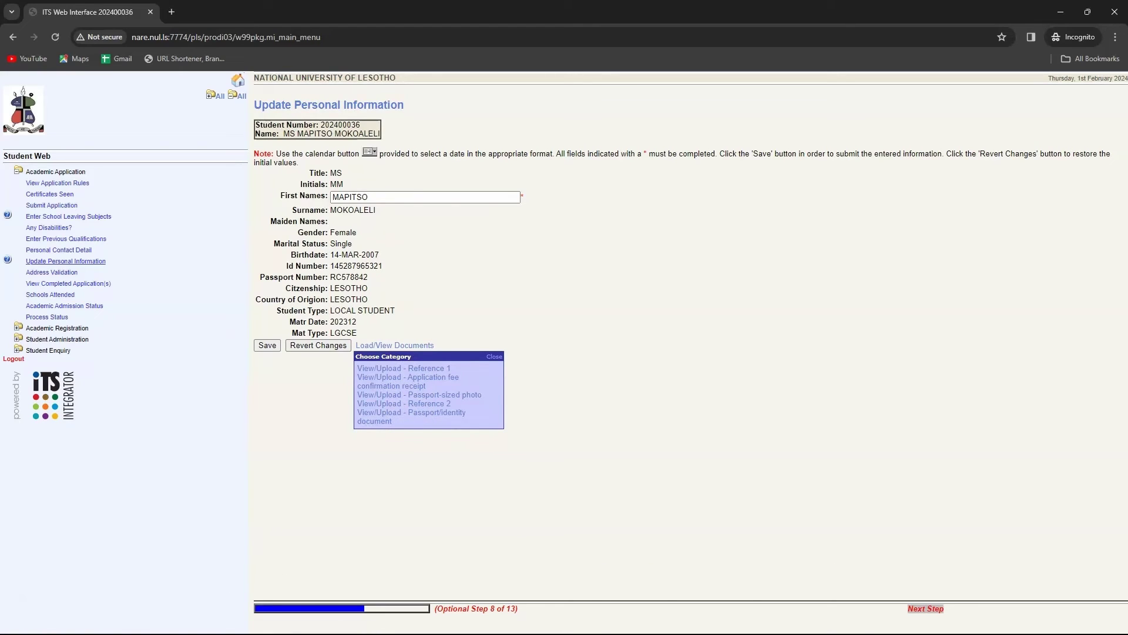
Review Address Validation, then list the completed 2024 applications FSS385 and FOH010.
{"action": "left_click", "coordinate": [57, 274]}
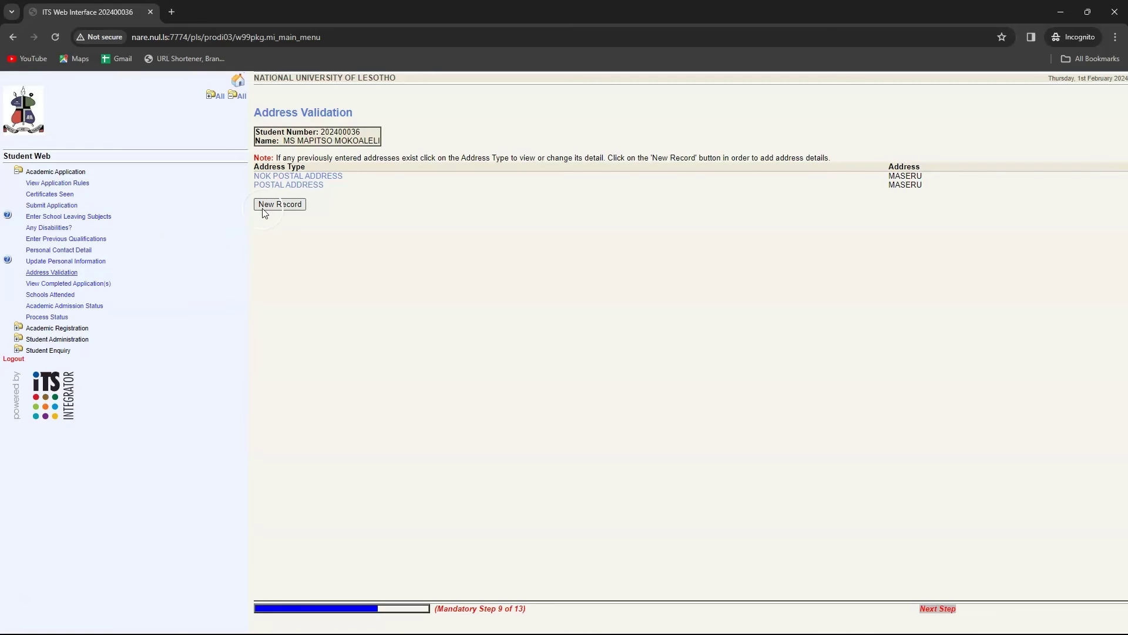
{"action": "left_click", "coordinate": [297, 186]}
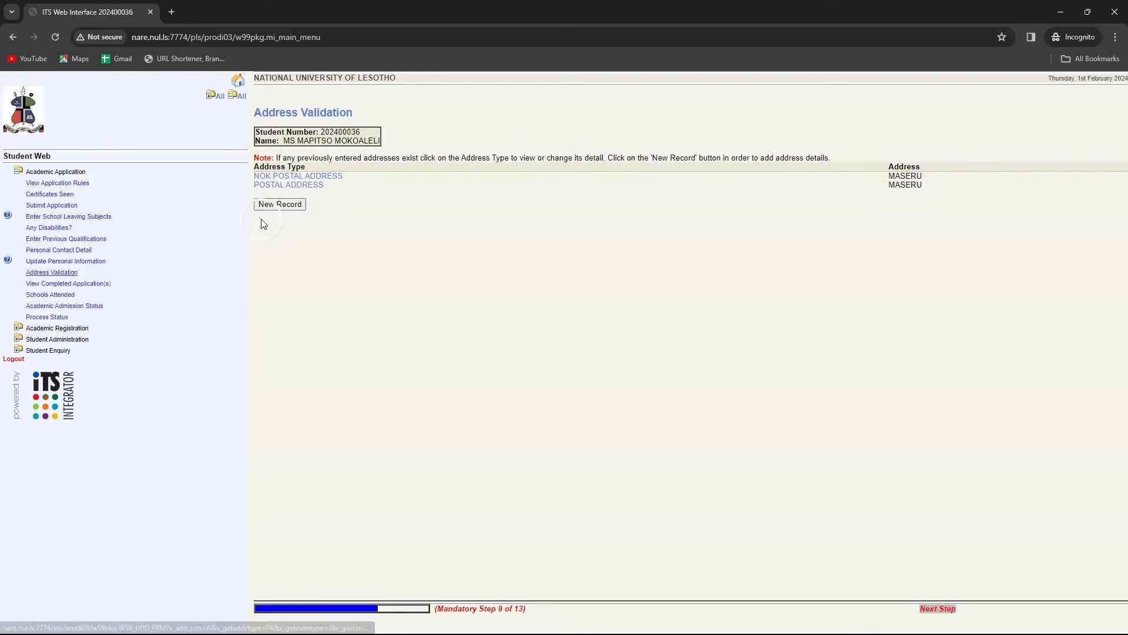
{"action": "left_click", "coordinate": [88, 284]}
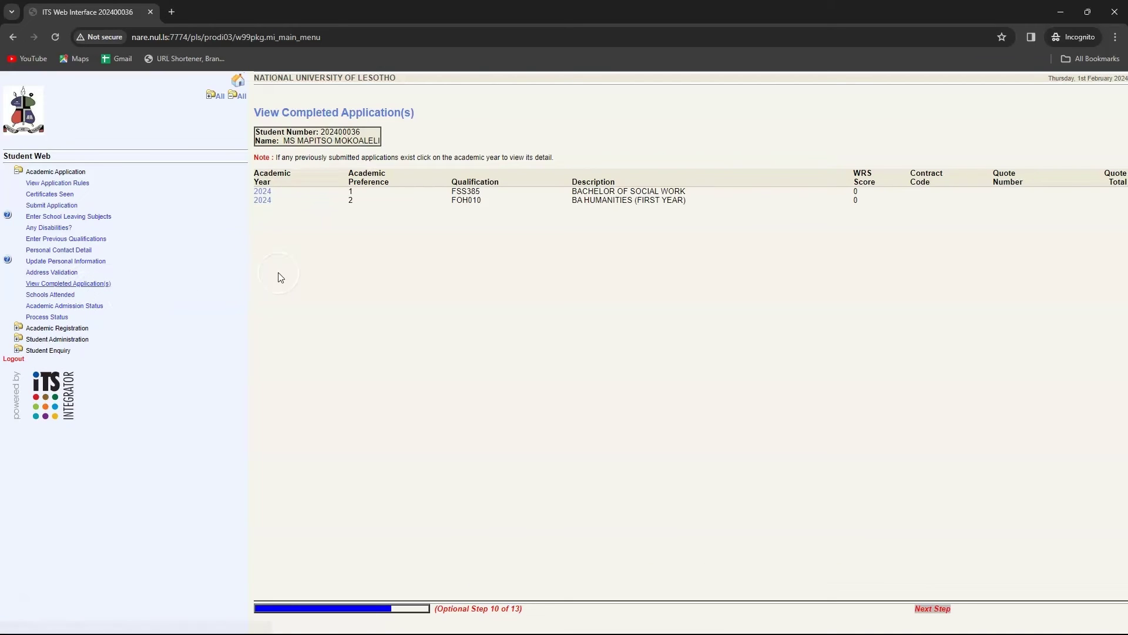
{"action": "left_click", "coordinate": [346, 205]}
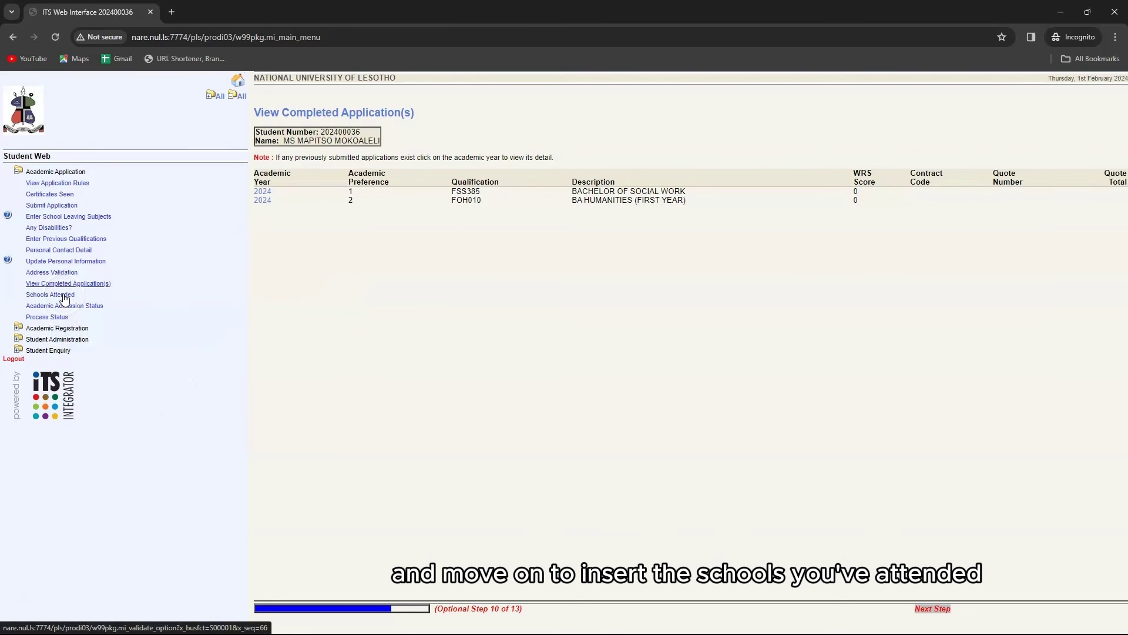
Save MALITHUSO HIGH SCHOOL as attended from 2006/11 to 2011/11 in Schools Attended.
{"action": "left_click", "coordinate": [63, 296]}
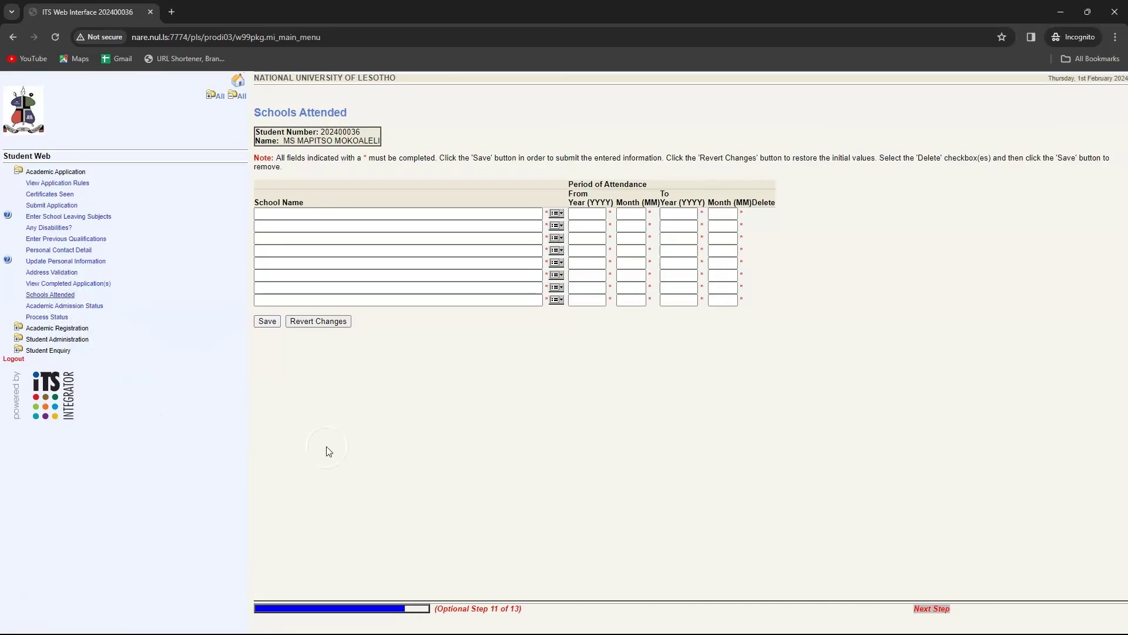
{"action": "left_click", "coordinate": [563, 227]}
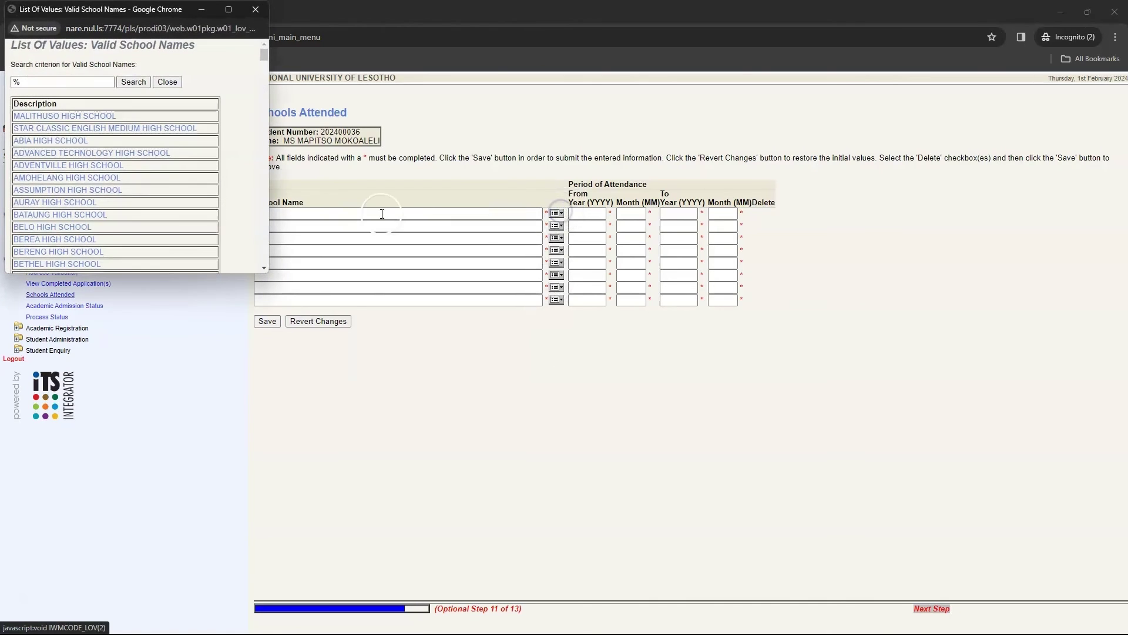
{"action": "left_click", "coordinate": [109, 118]}
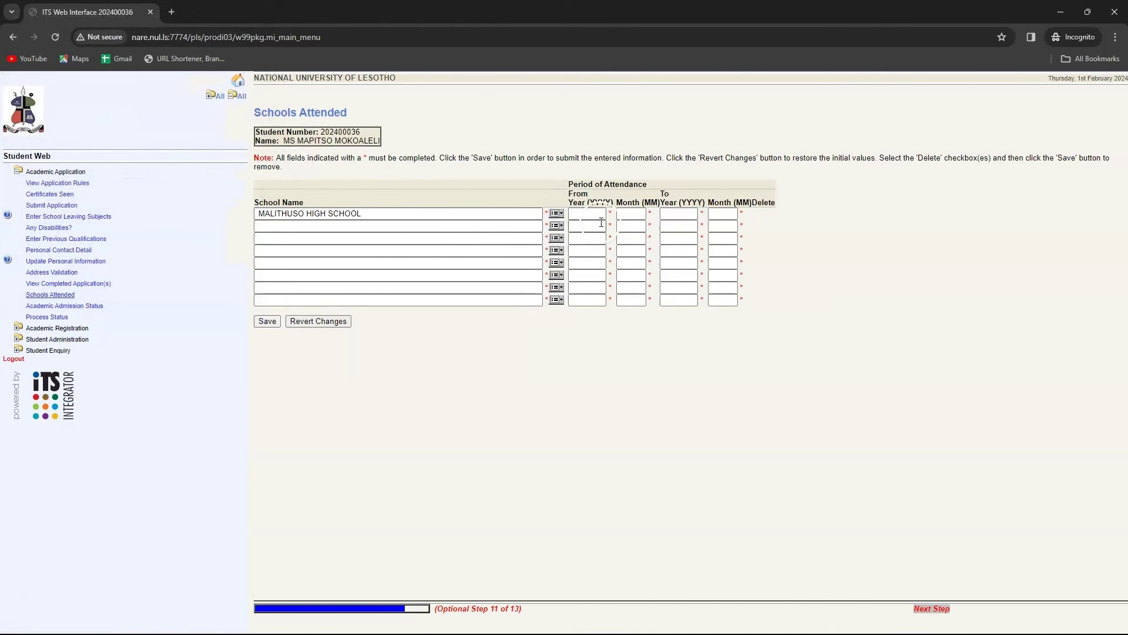
{"action": "left_click", "coordinate": [592, 213]}
{"action": "type", "text": "2006"}
{"action": "left_click", "coordinate": [622, 213]}
{"action": "left_click", "coordinate": [671, 213]}
{"action": "left_click", "coordinate": [725, 212]}
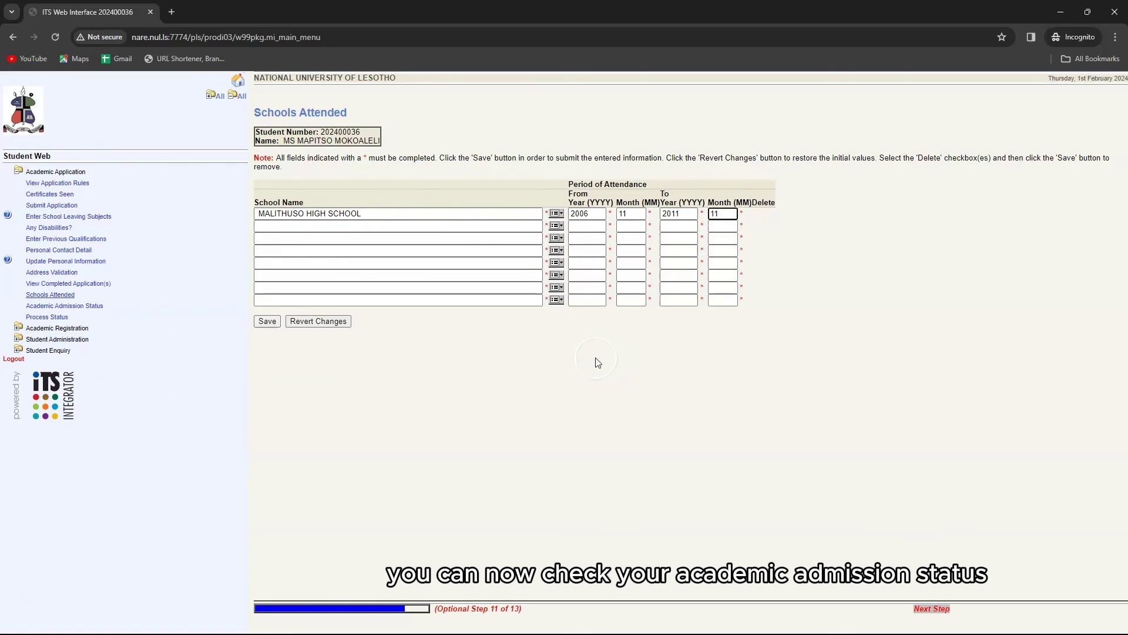
{"action": "left_click", "coordinate": [267, 322]}
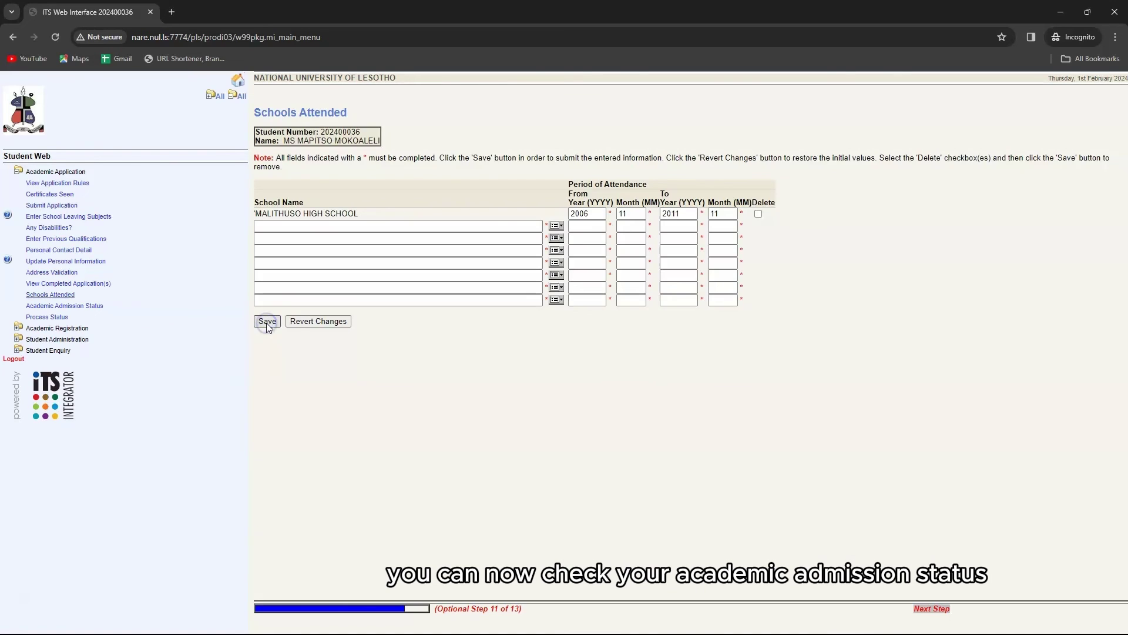
Check Academic Admission Status, then view Process Status showing all 12 steps completed.
{"action": "left_click", "coordinate": [71, 306]}
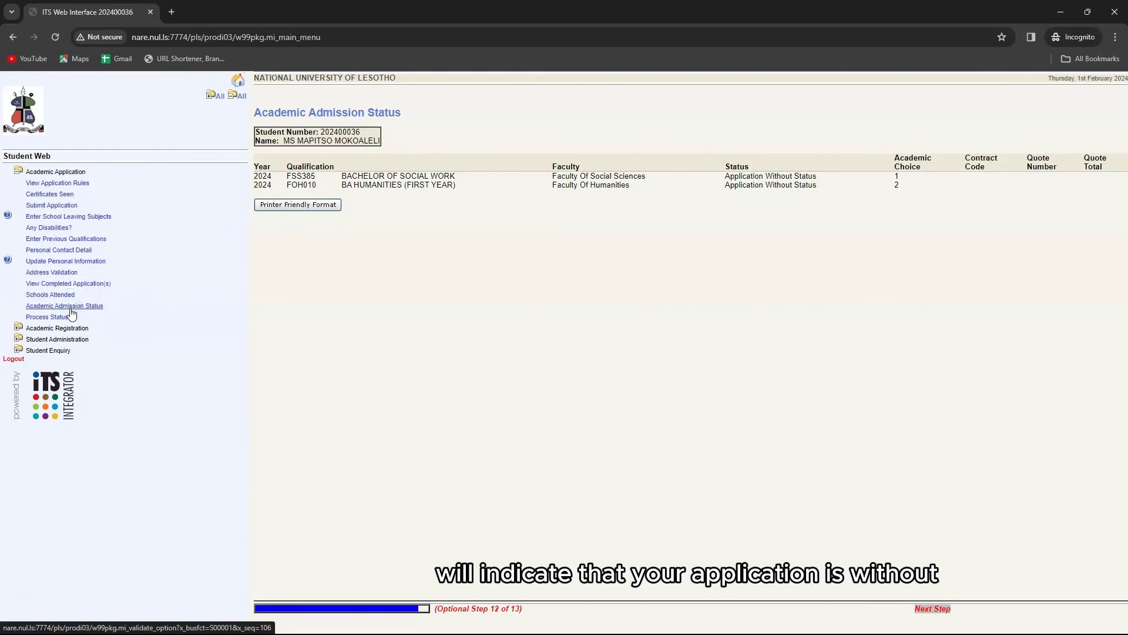
{"action": "left_click", "coordinate": [379, 184]}
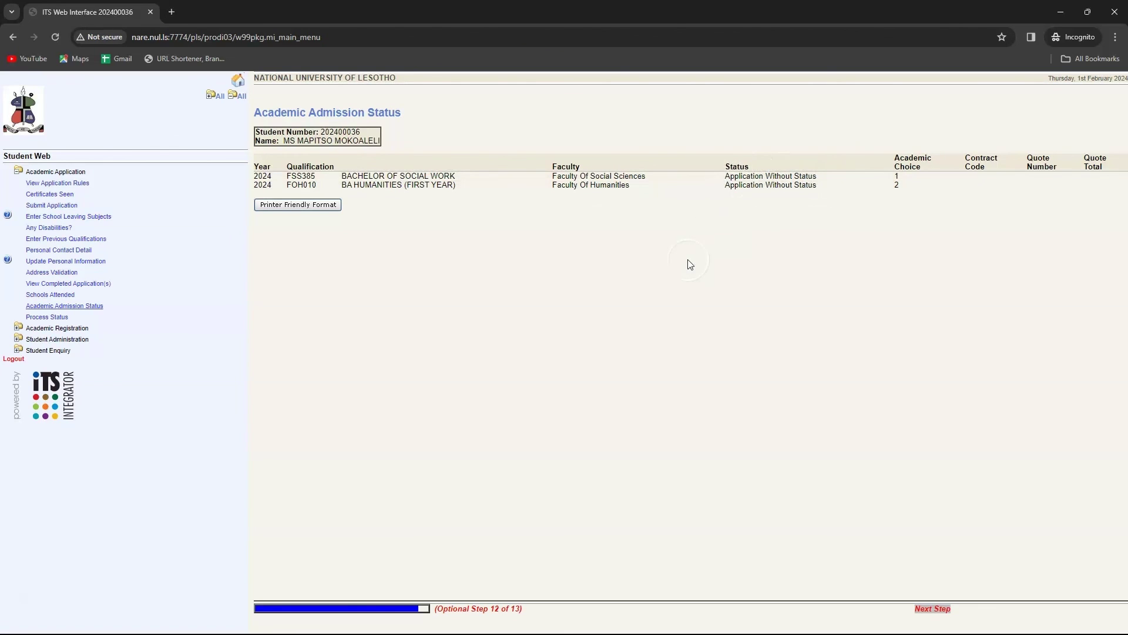
{"action": "left_click", "coordinate": [64, 319]}
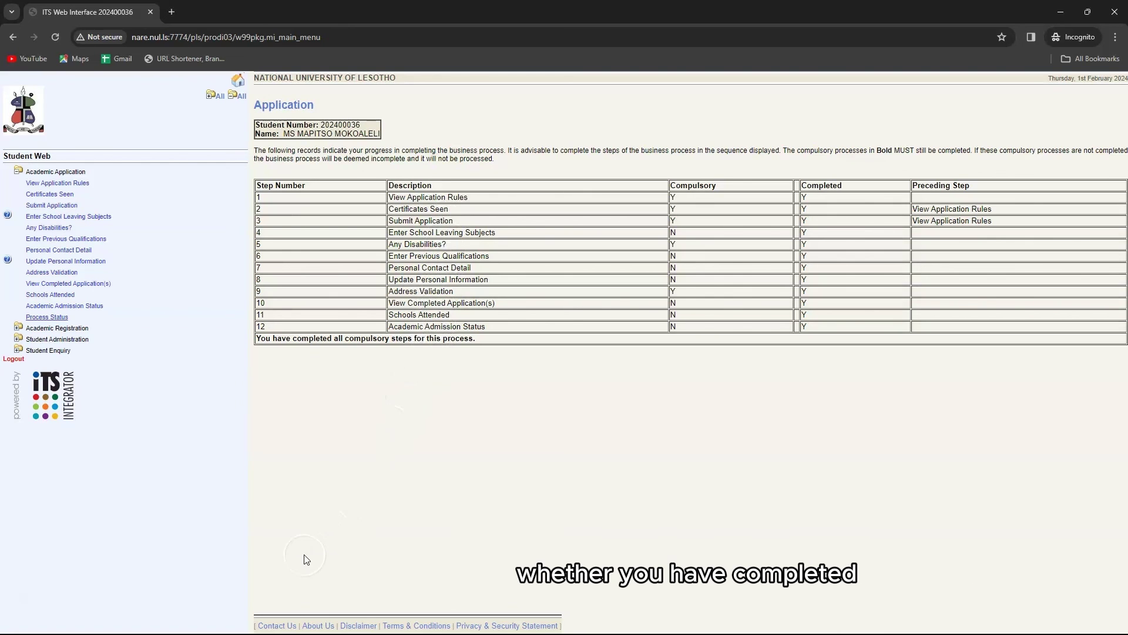
{"action": "mouse_move", "coordinate": [141, 632]}
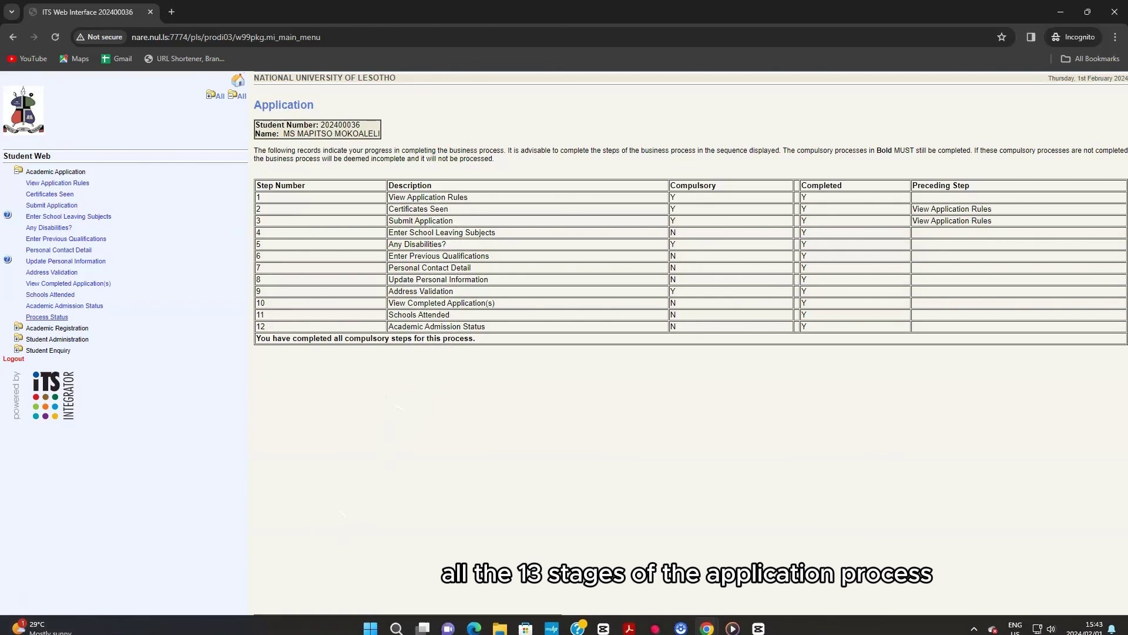